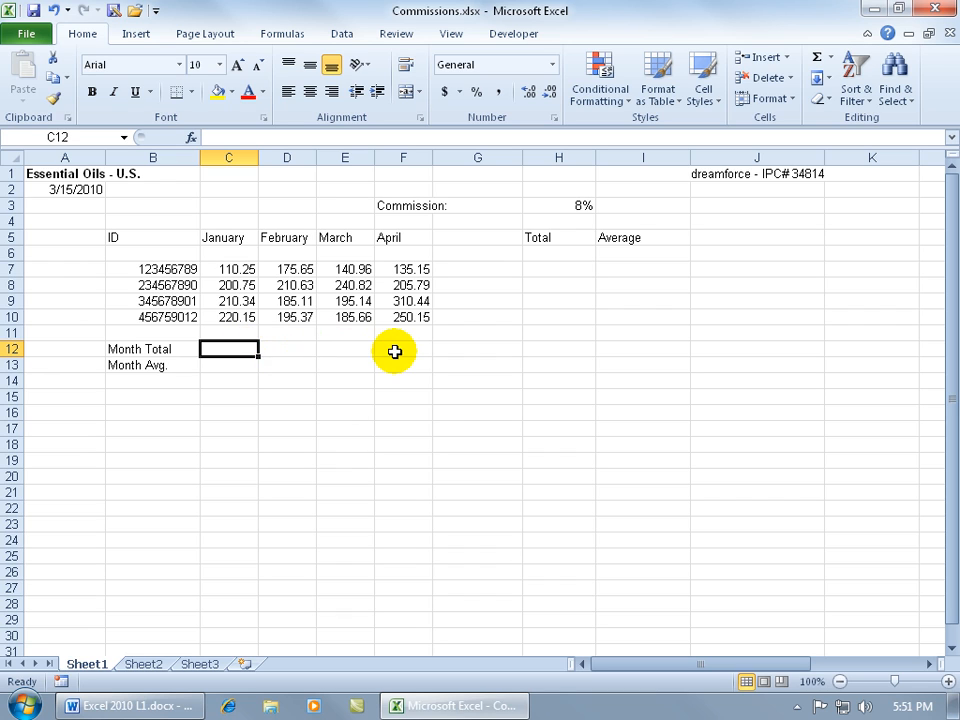
Clear the Month Total label from cell B12 and undo the deletion
click(176, 348)
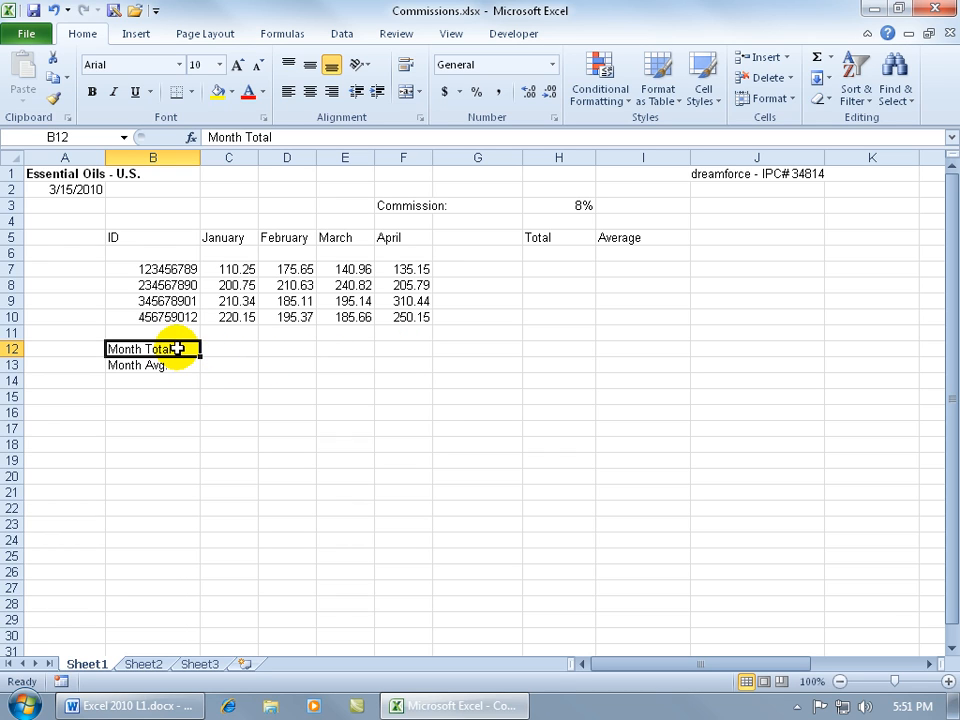
key(Delete)
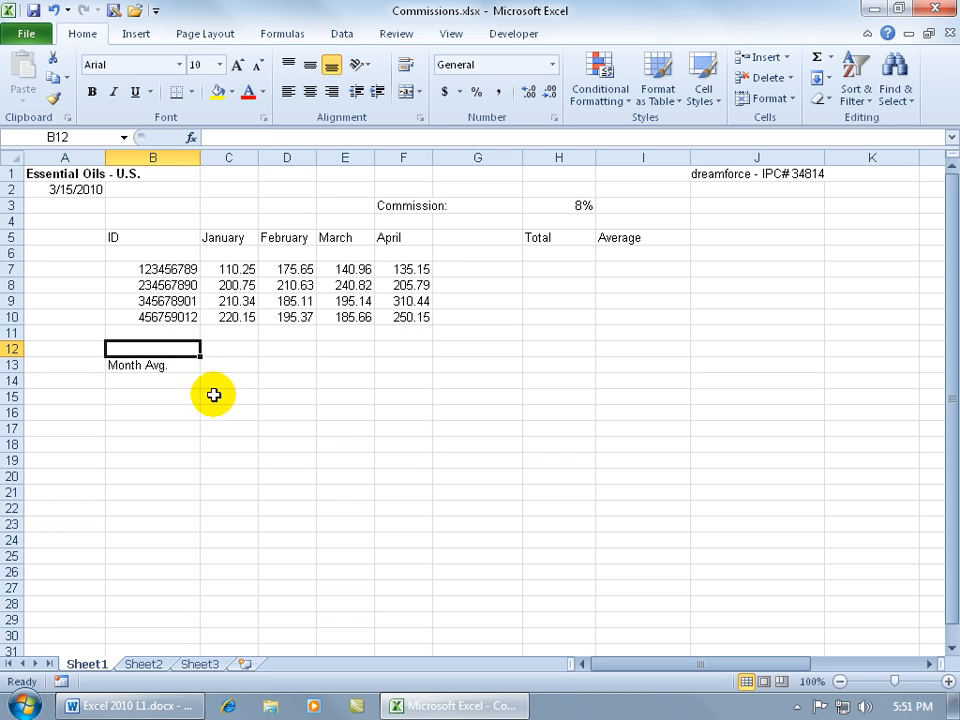
click(240, 347)
click(302, 347)
click(349, 347)
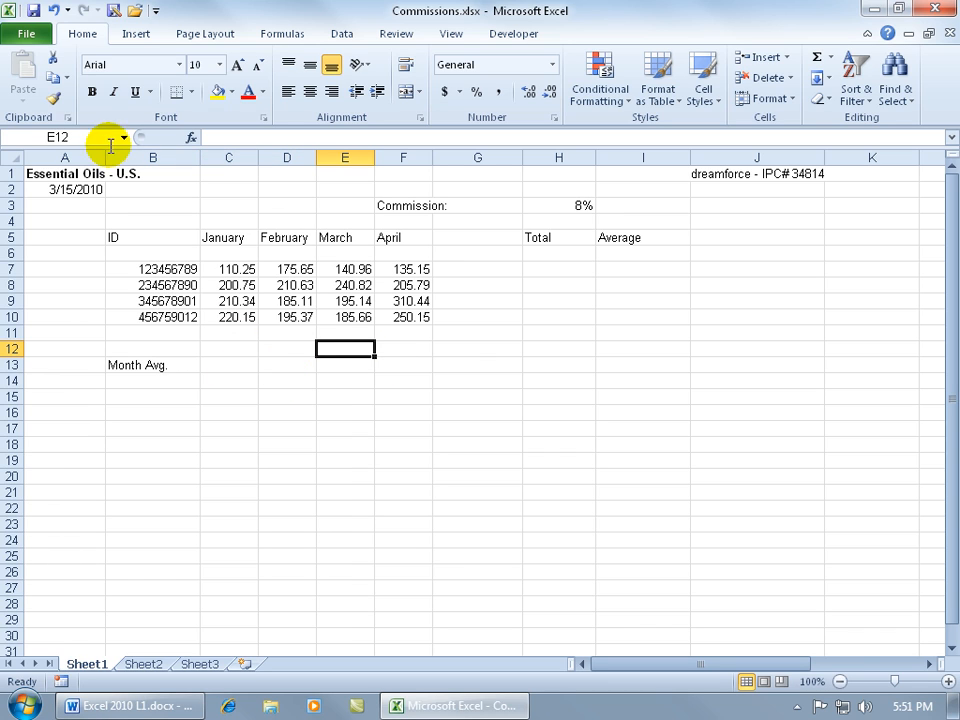
click(53, 10)
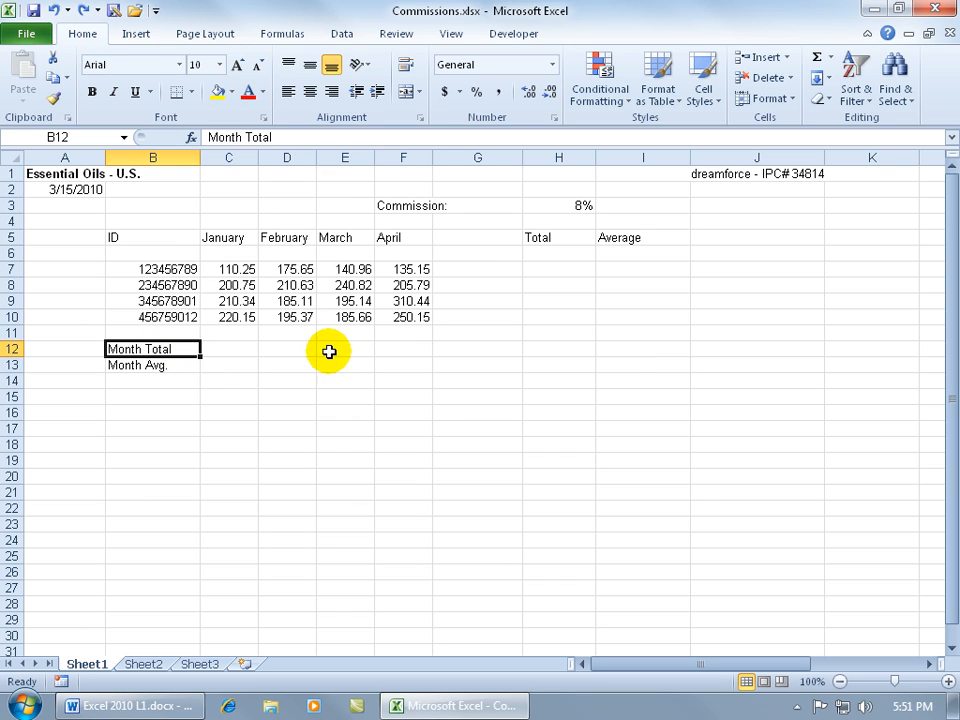
click(245, 348)
click(308, 347)
click(340, 350)
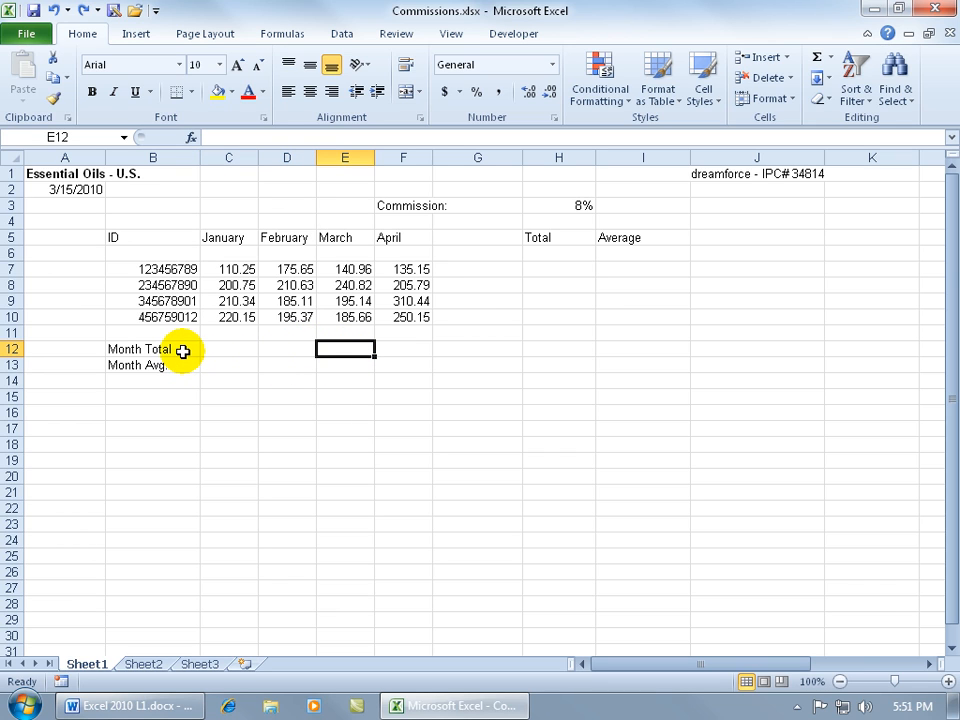
click(234, 245)
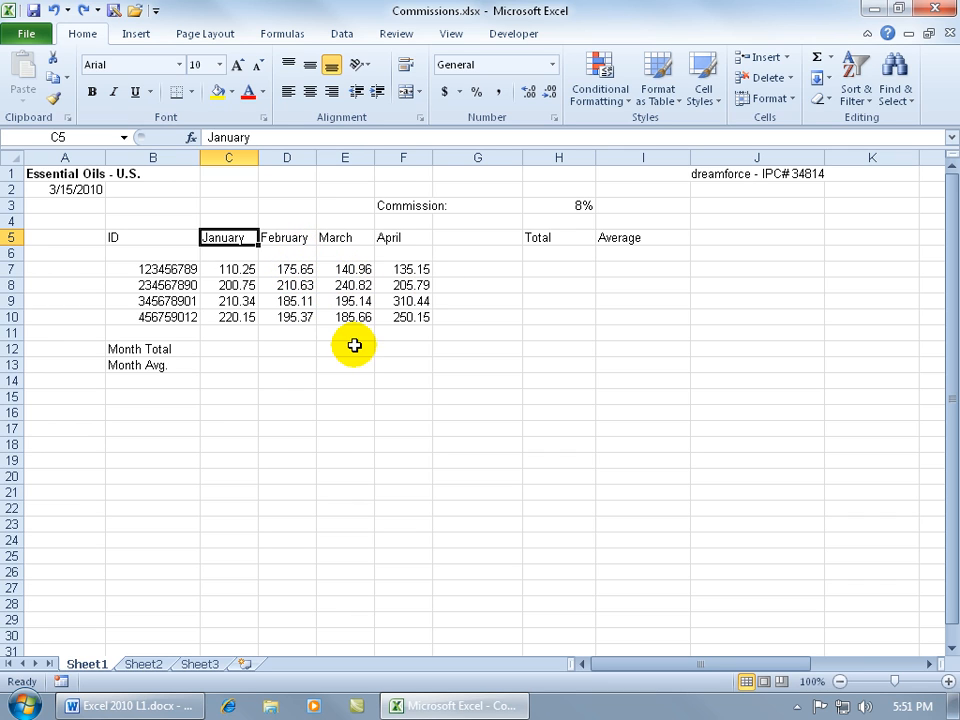
Begin the January total formula in cell C12 with =c7+c8
click(247, 351)
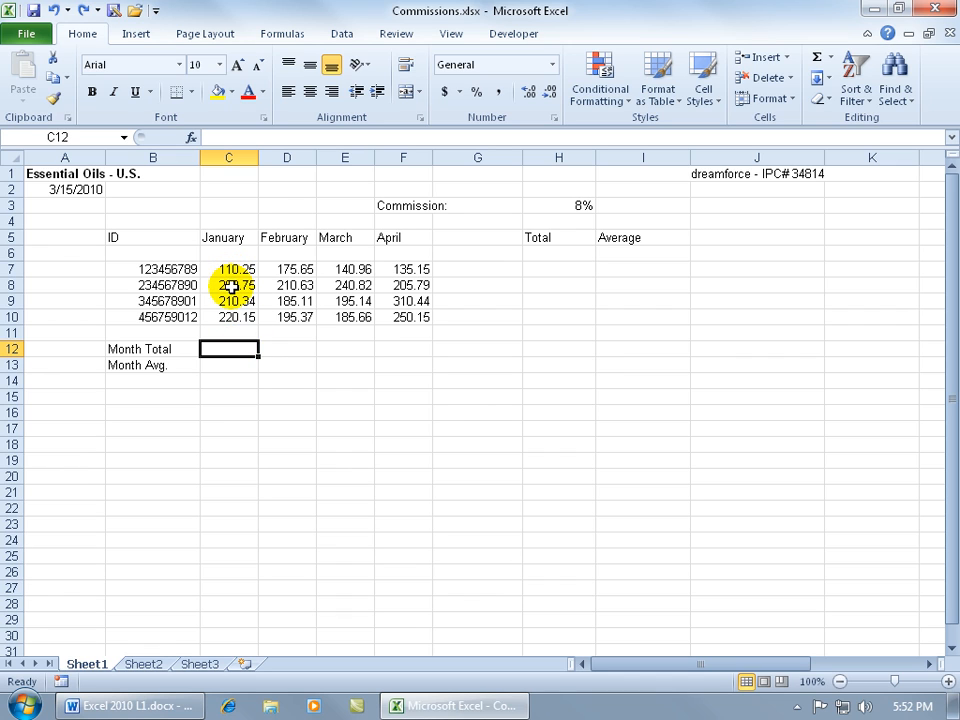
text(=)
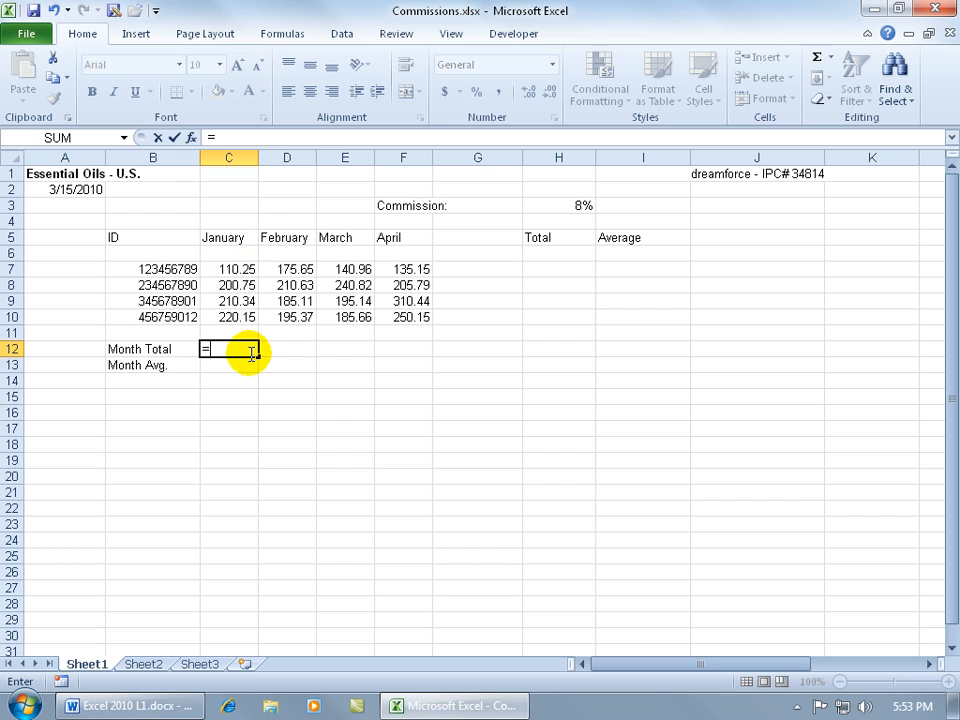
text(c7)
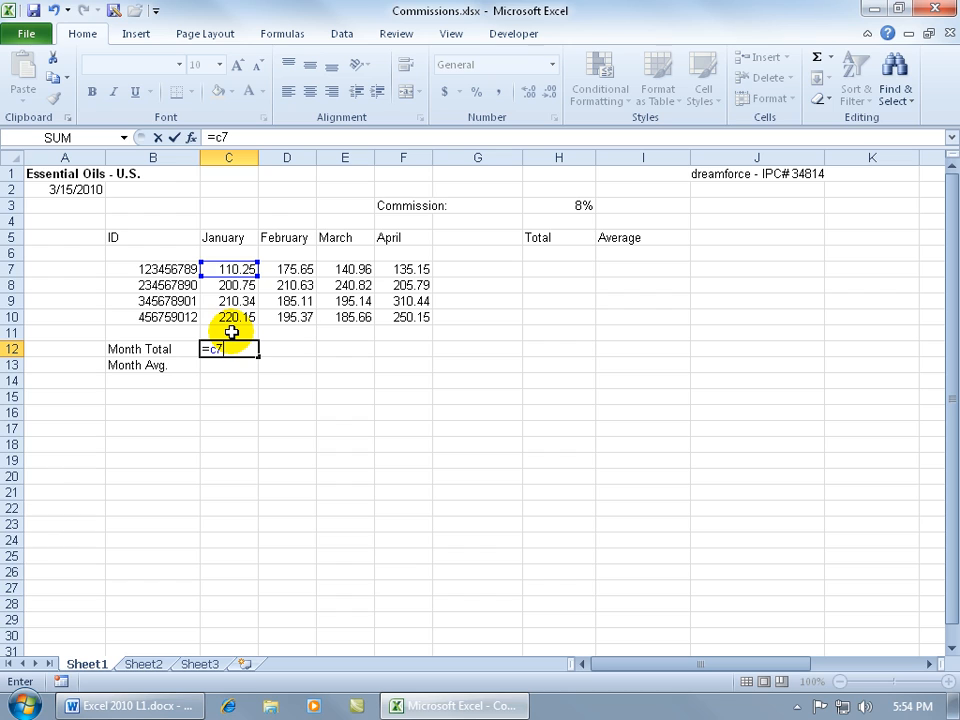
text(+)
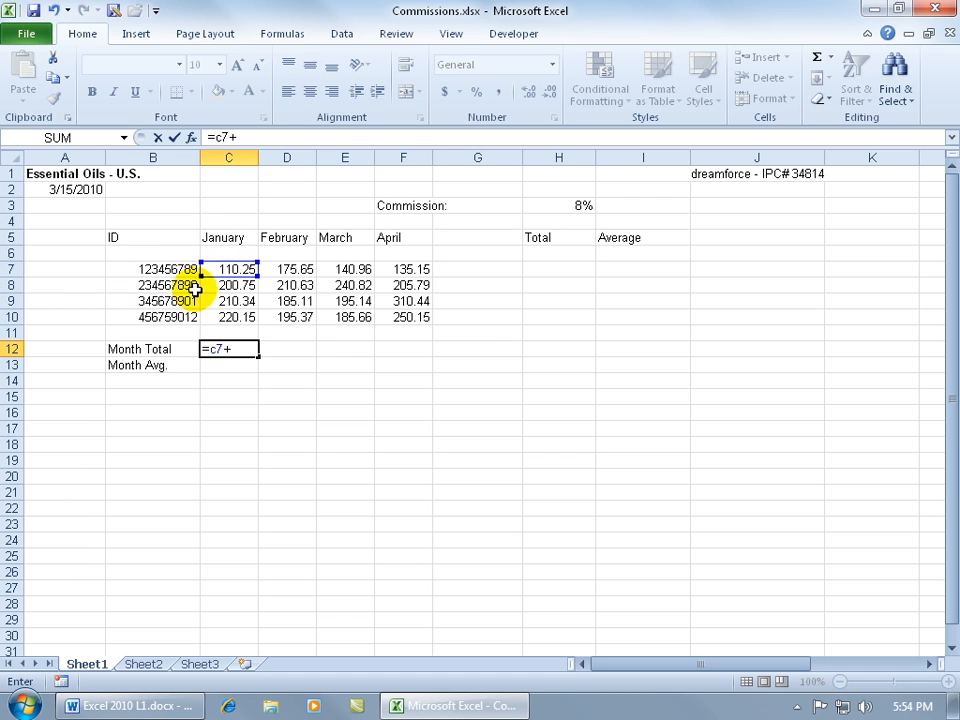
text(c8)
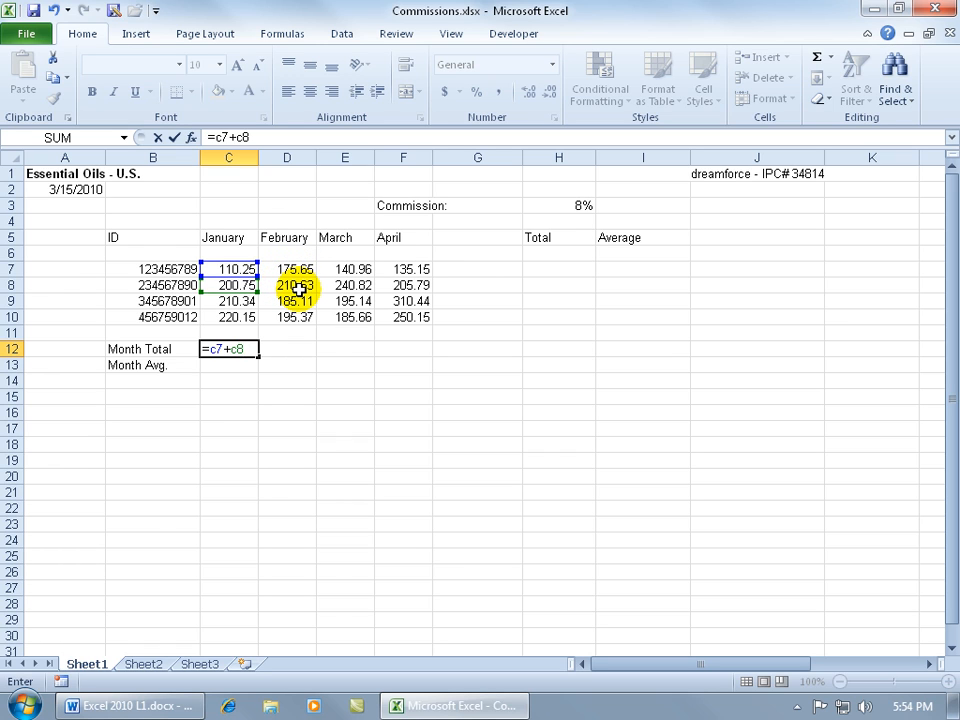
Replace the formula's second reference with d5, and move that reference's range outline onto cell C8
key(BackSpace)
key(BackSpace)
text(d)
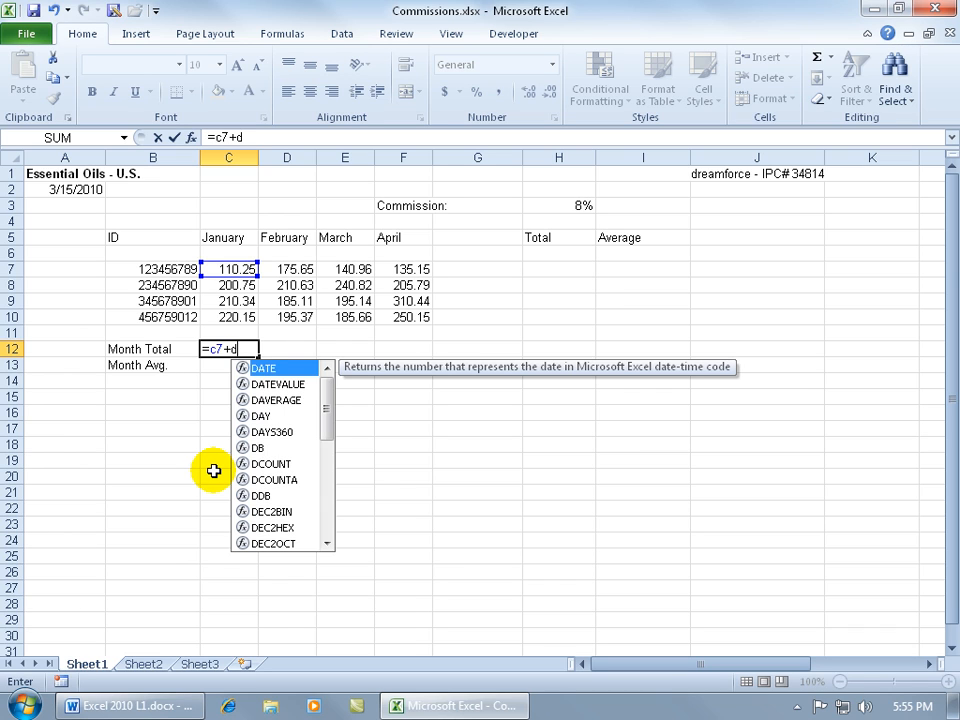
text(5)
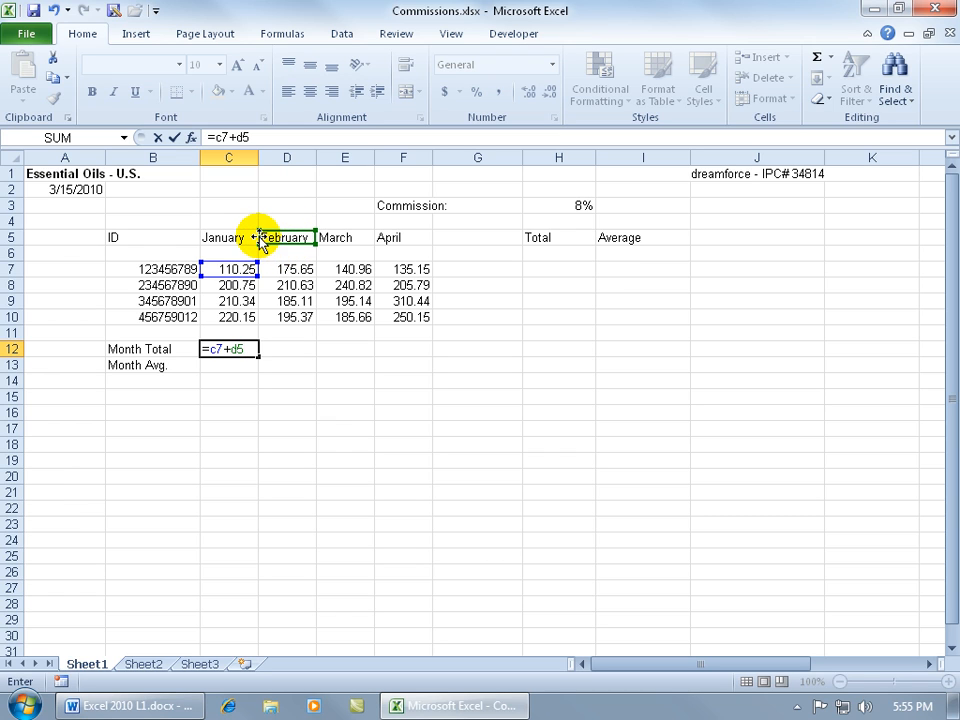
drag(274, 233, 248, 284)
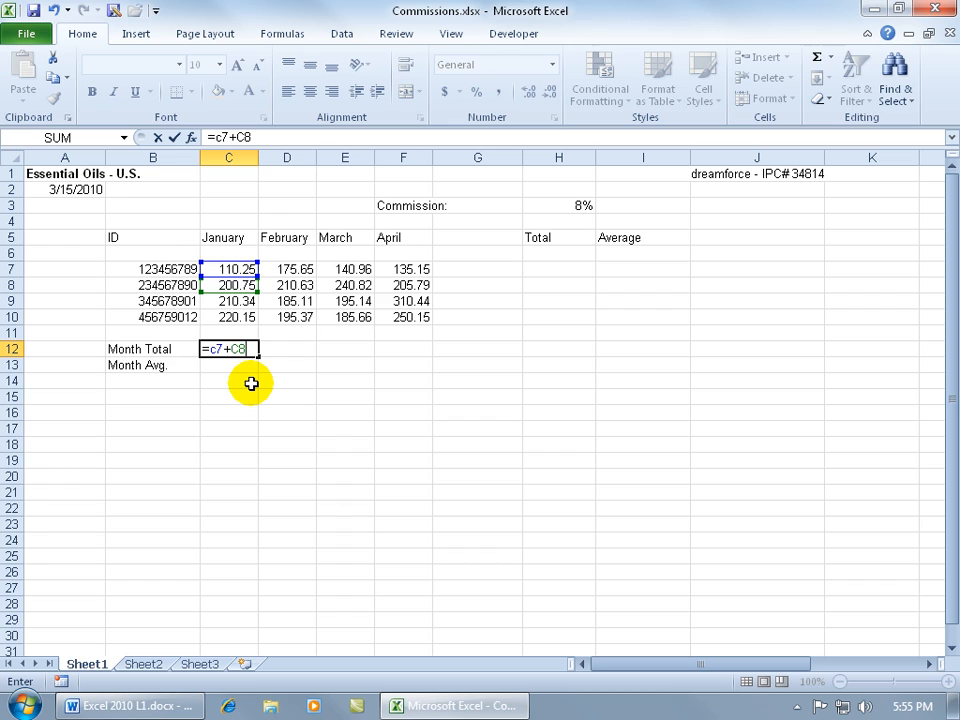
Complete the January total formula by adding c9 and c10, and enter it
text(+)
text(c)
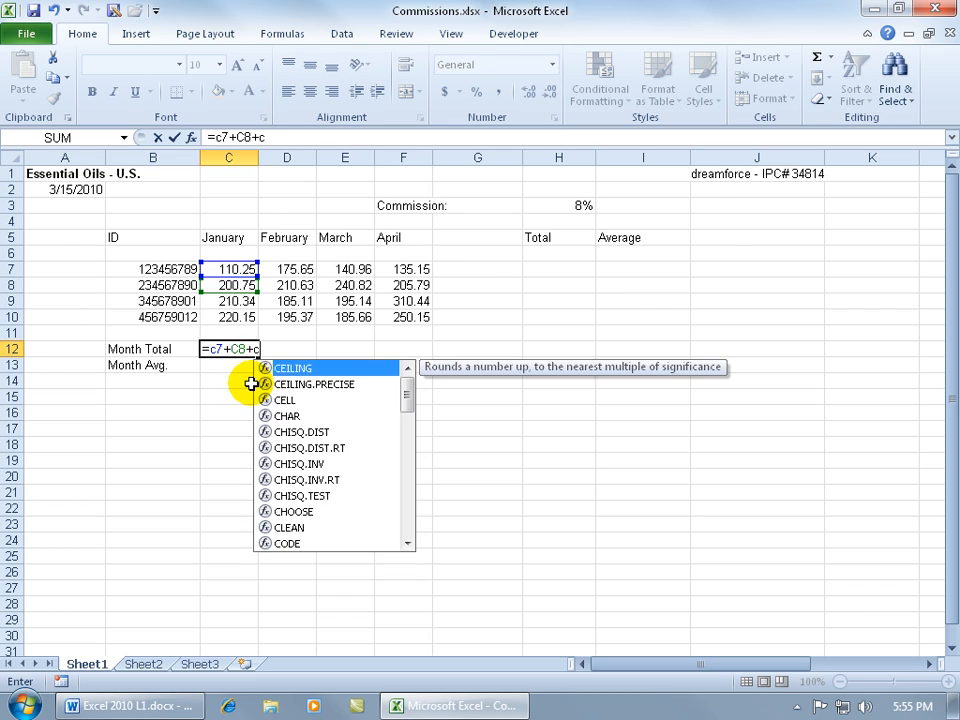
text(9+c10)
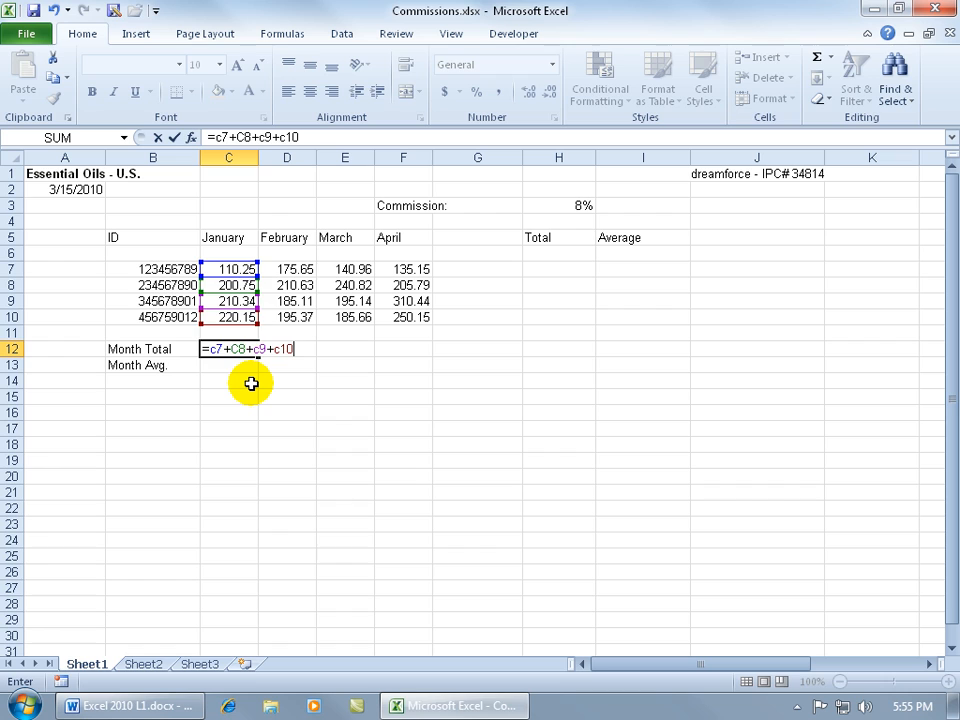
key(Return)
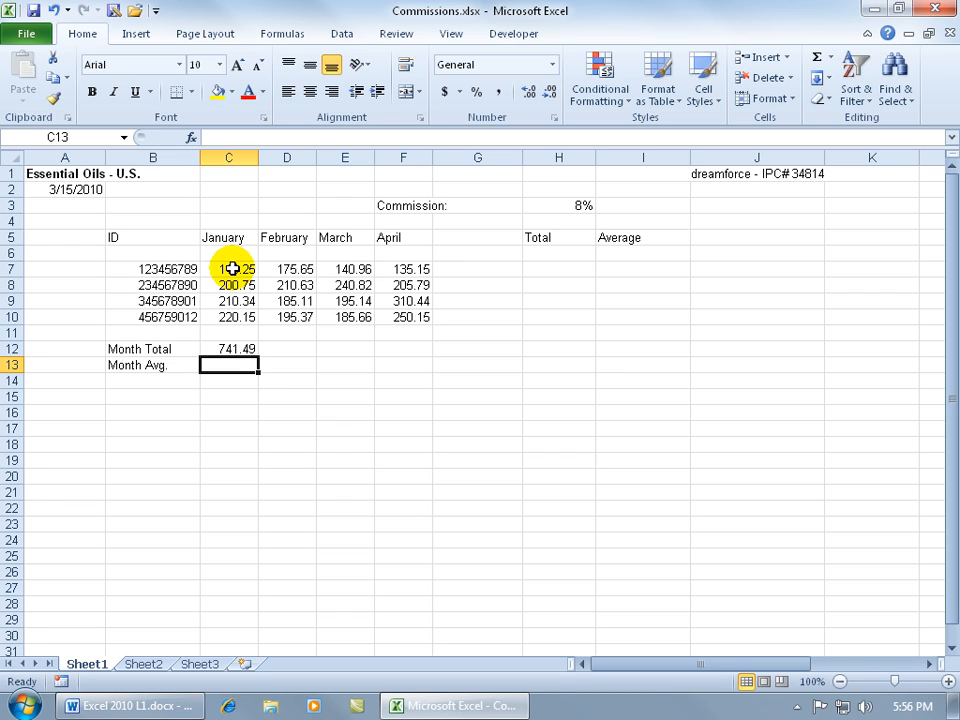
Check the sum of the January values in C7:C10 against the total in C12
drag(232, 268, 230, 316)
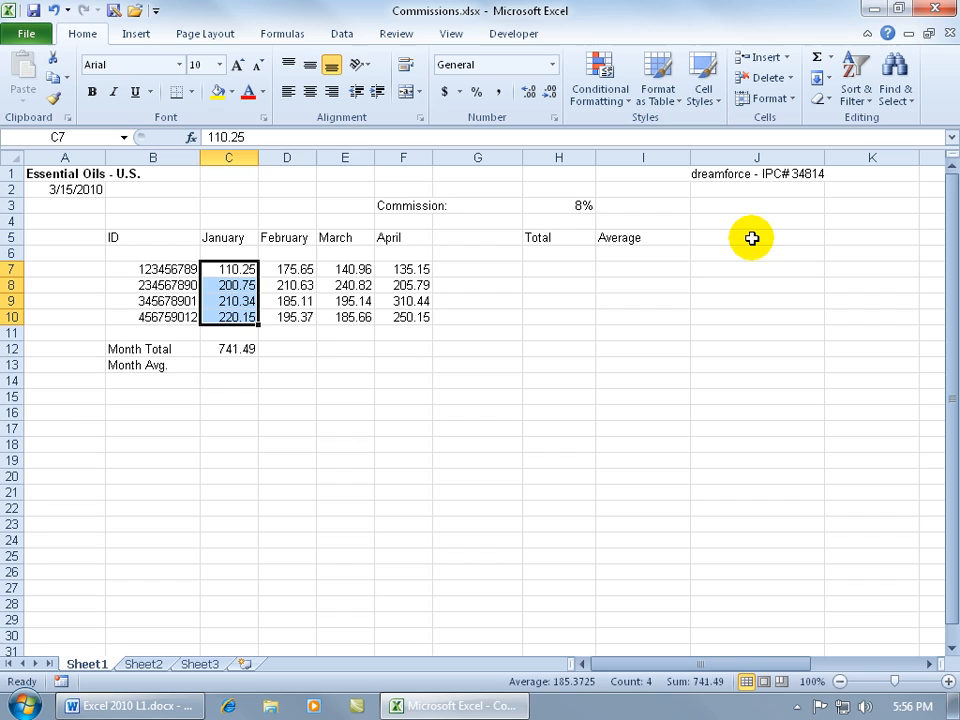
click(238, 348)
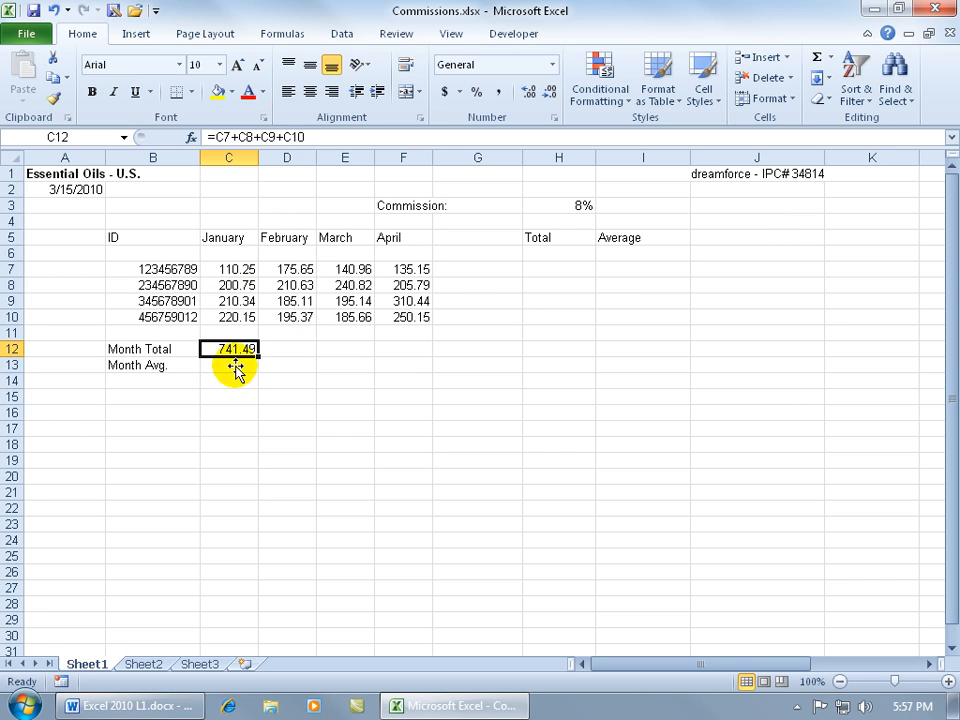
Remove the C10 reference from the January total formula in C12 and undo that edit
click(244, 136)
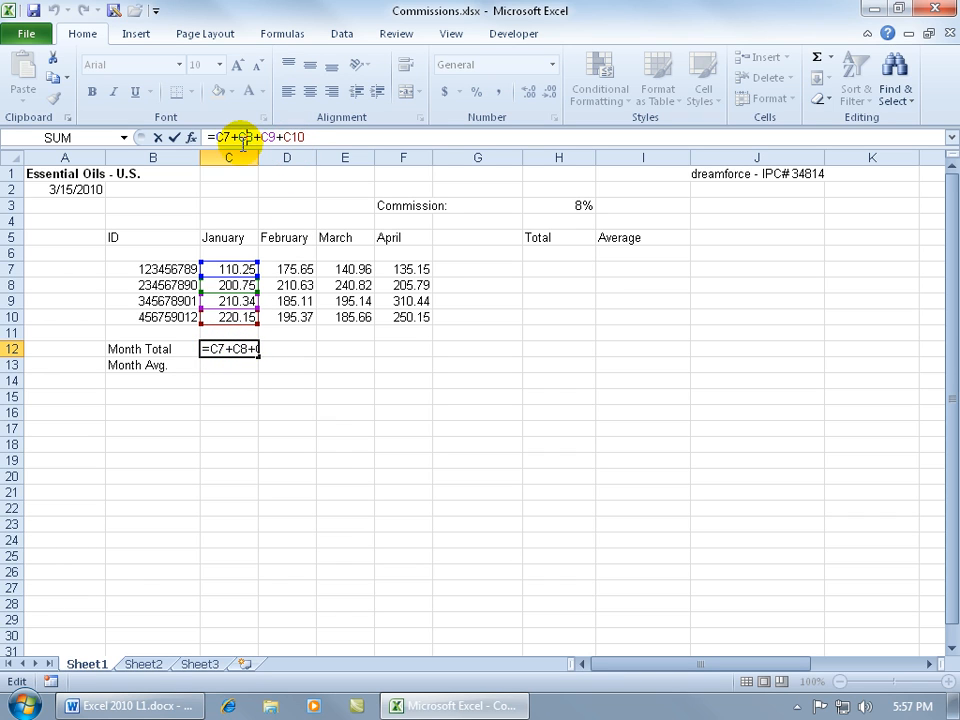
click(340, 145)
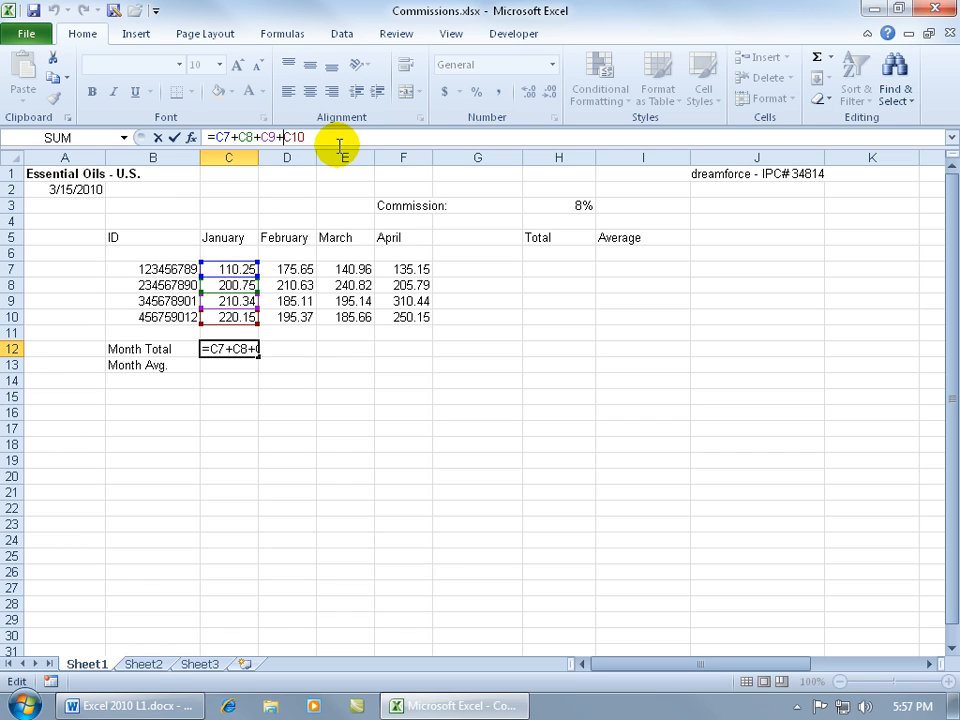
key(Delete)
key(Delete)
key(Delete)
key(BackSpace)
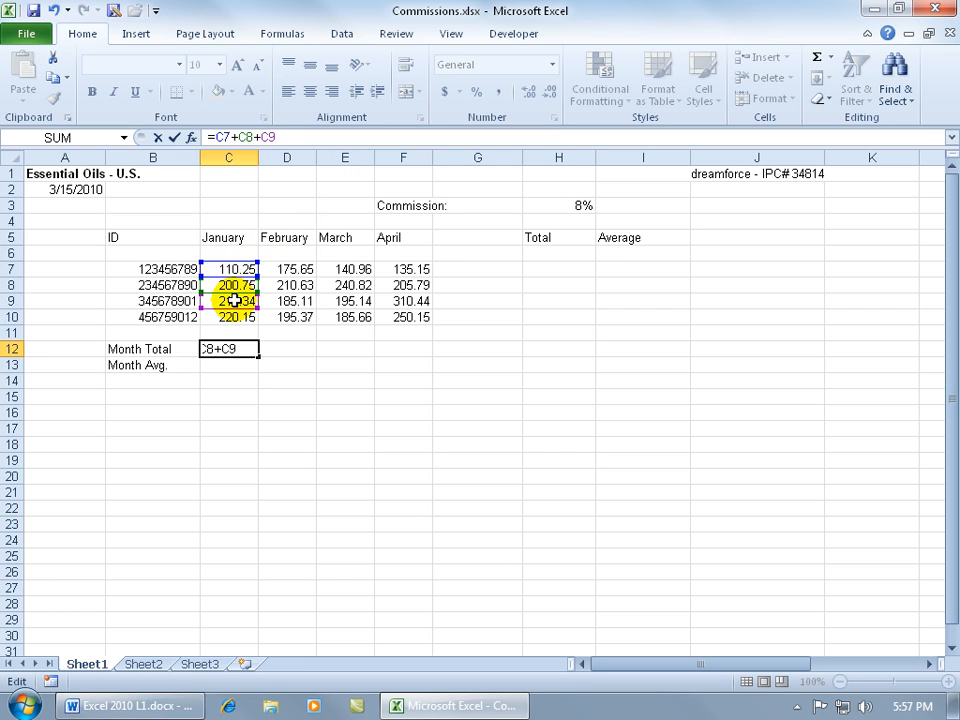
key(Return)
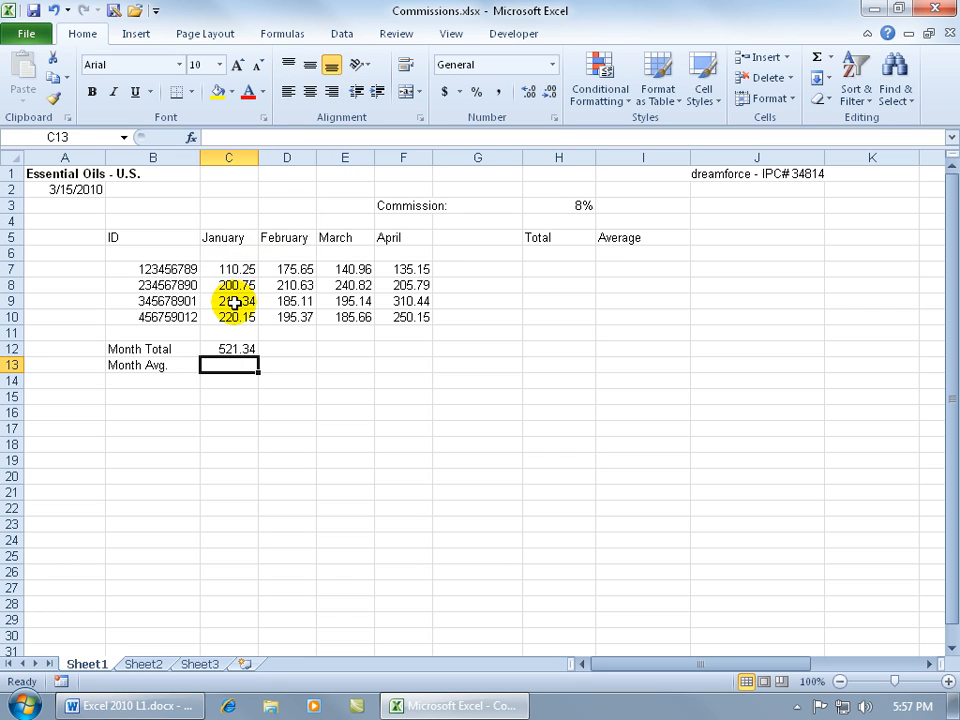
click(54, 10)
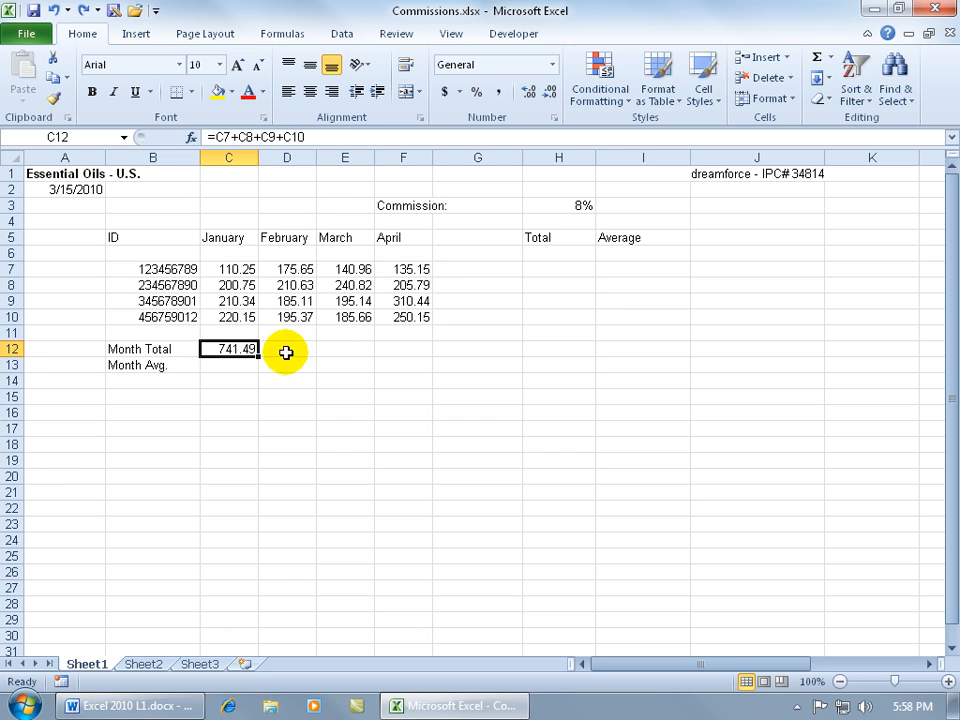
Enter the February total formula =D7+D8+D9+D10 in cell D12, picking the referenced cells on the sheet
click(285, 351)
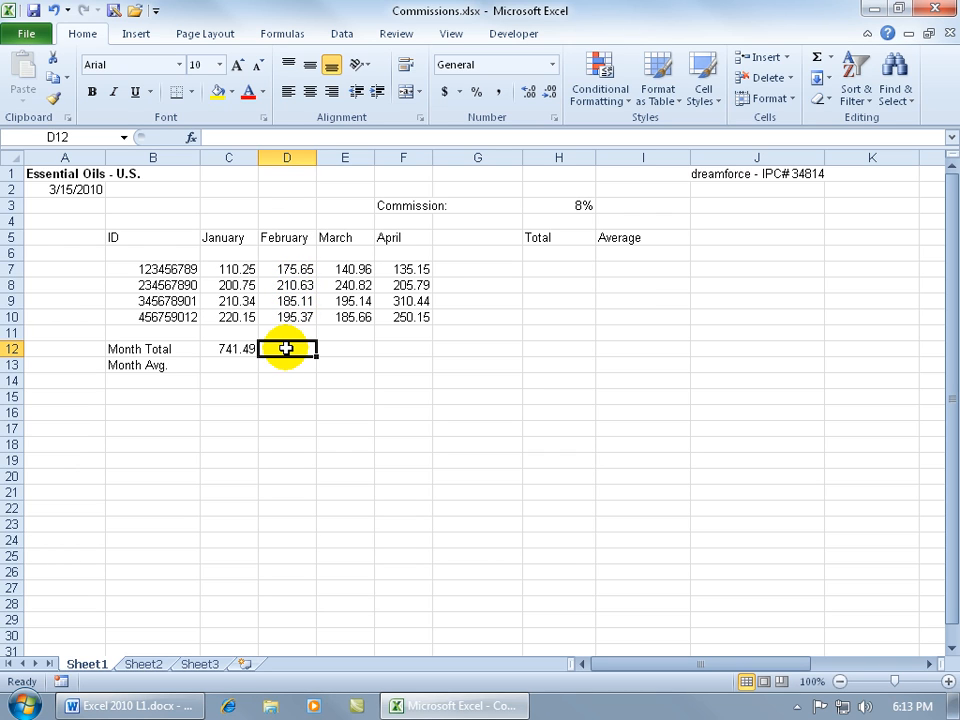
text(=)
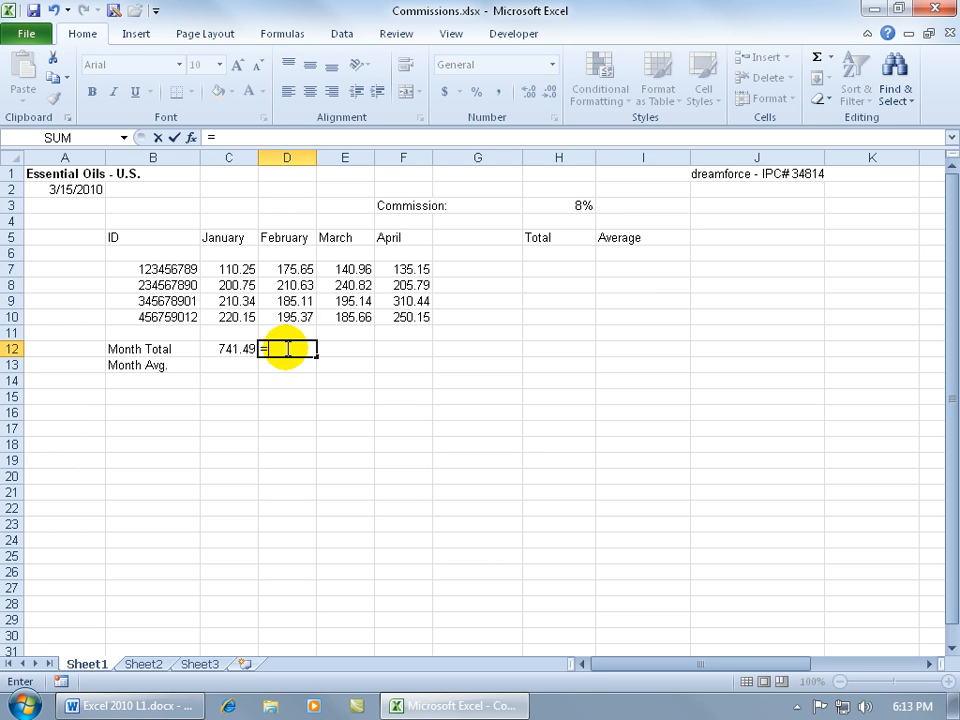
click(292, 270)
text(+)
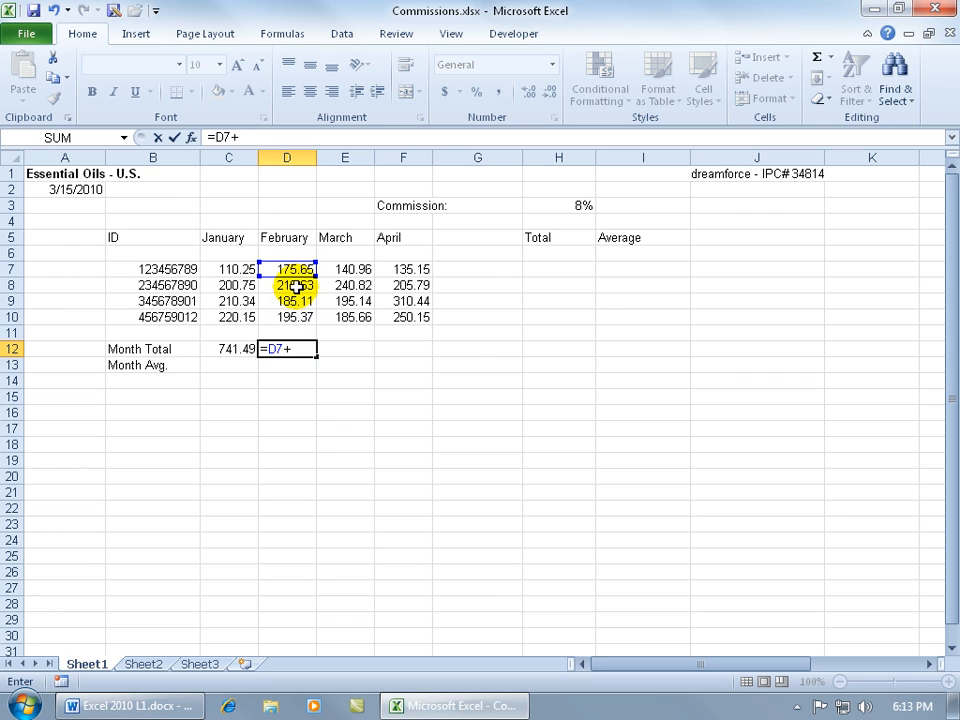
click(296, 286)
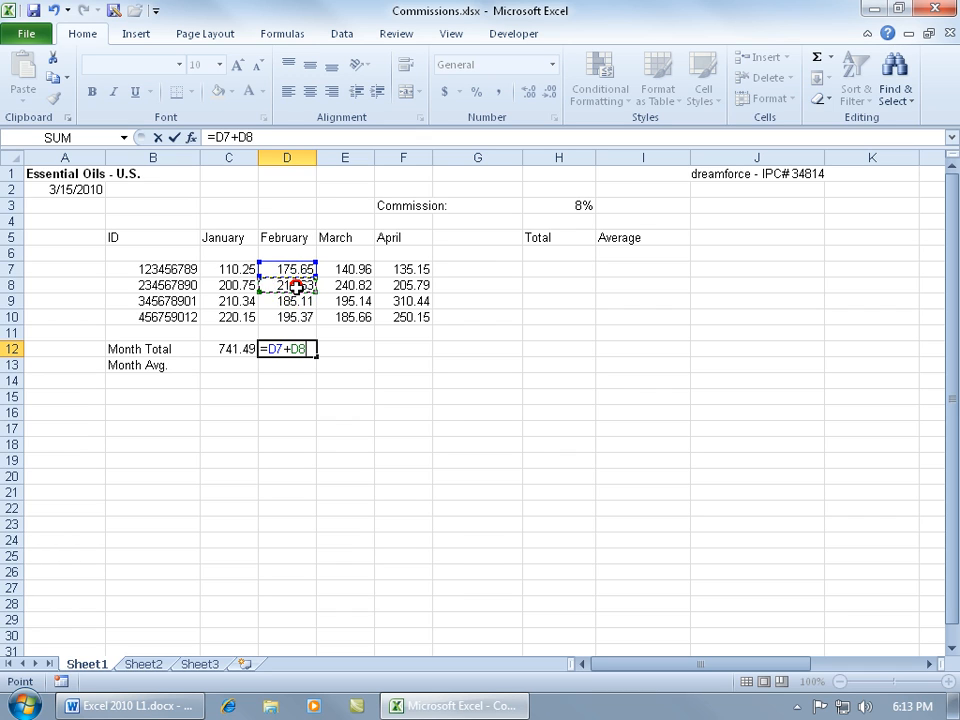
text(+)
click(295, 304)
text(+)
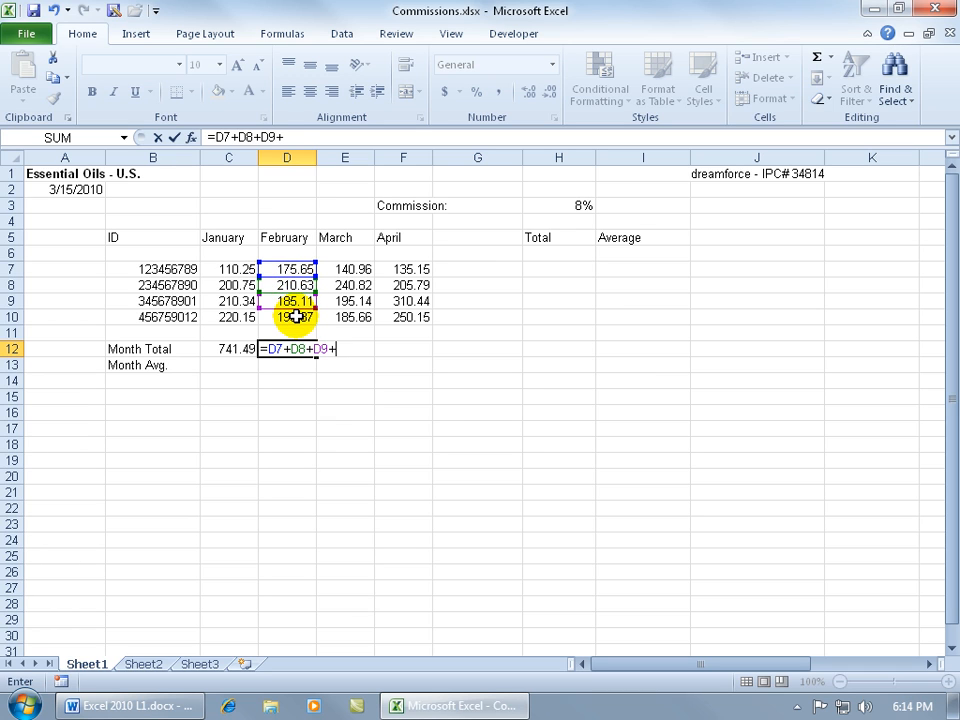
click(298, 316)
key(Return)
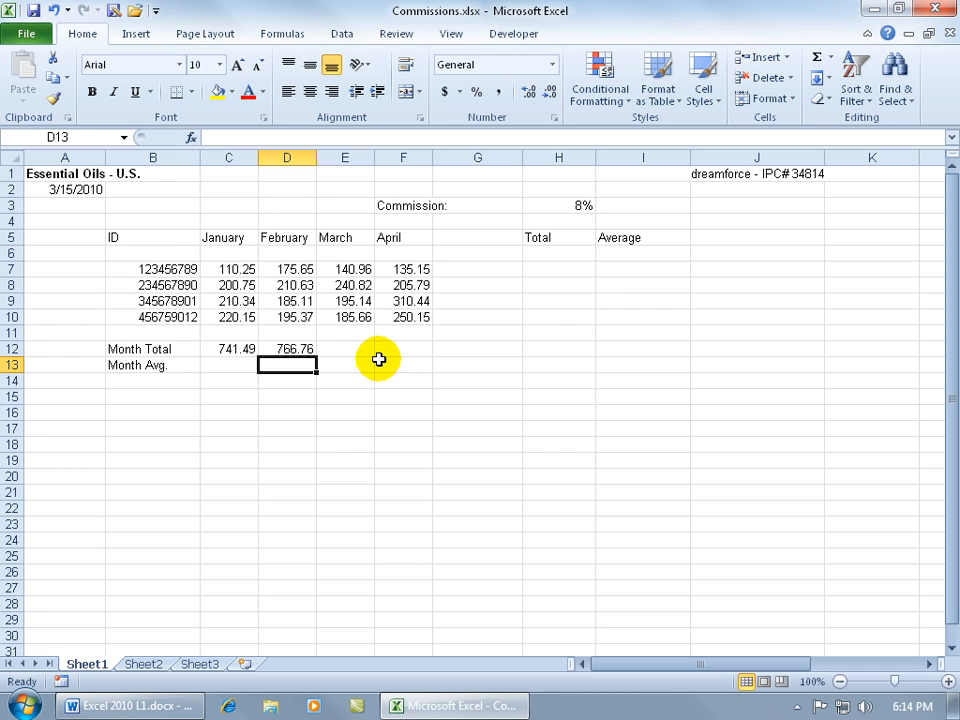
Check the sum of February values D7:D10 against D12, and review the total formulas in D12 and C12
drag(289, 270, 296, 312)
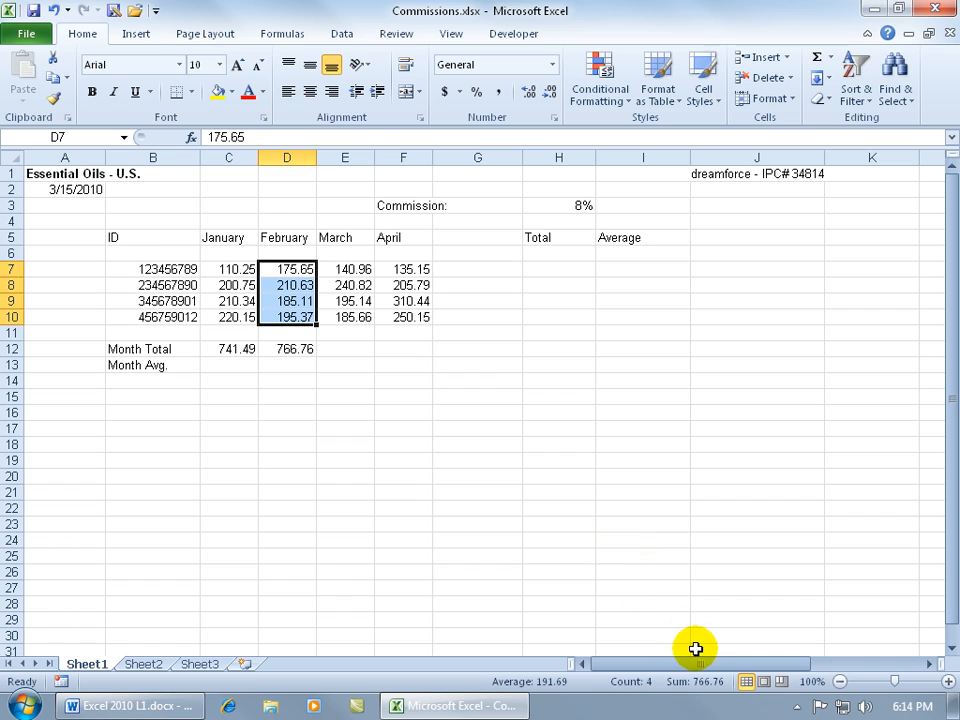
click(288, 348)
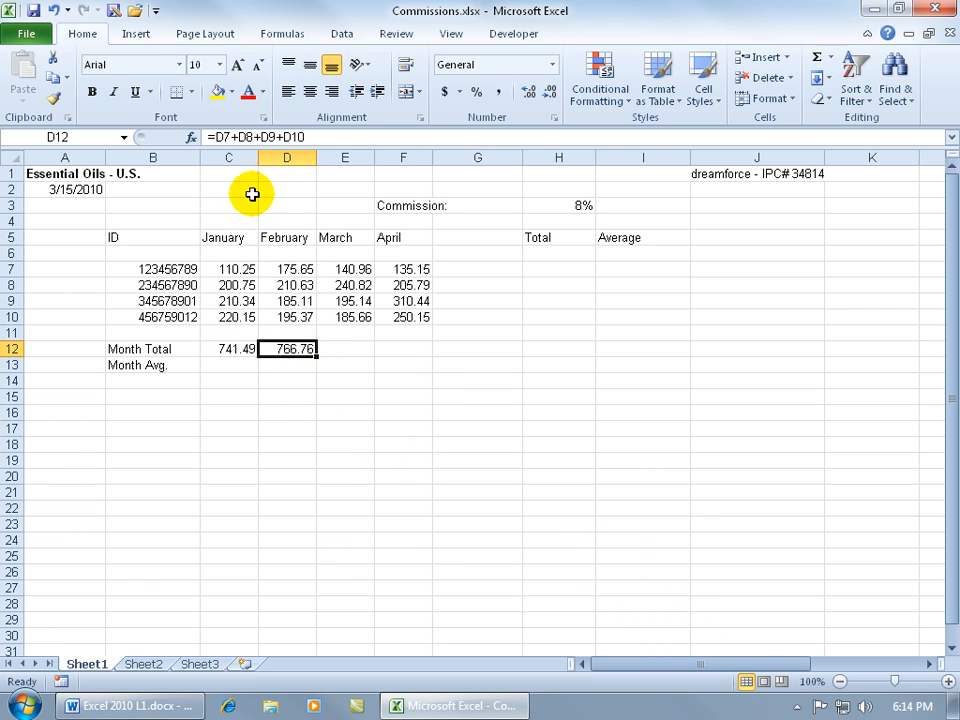
click(245, 137)
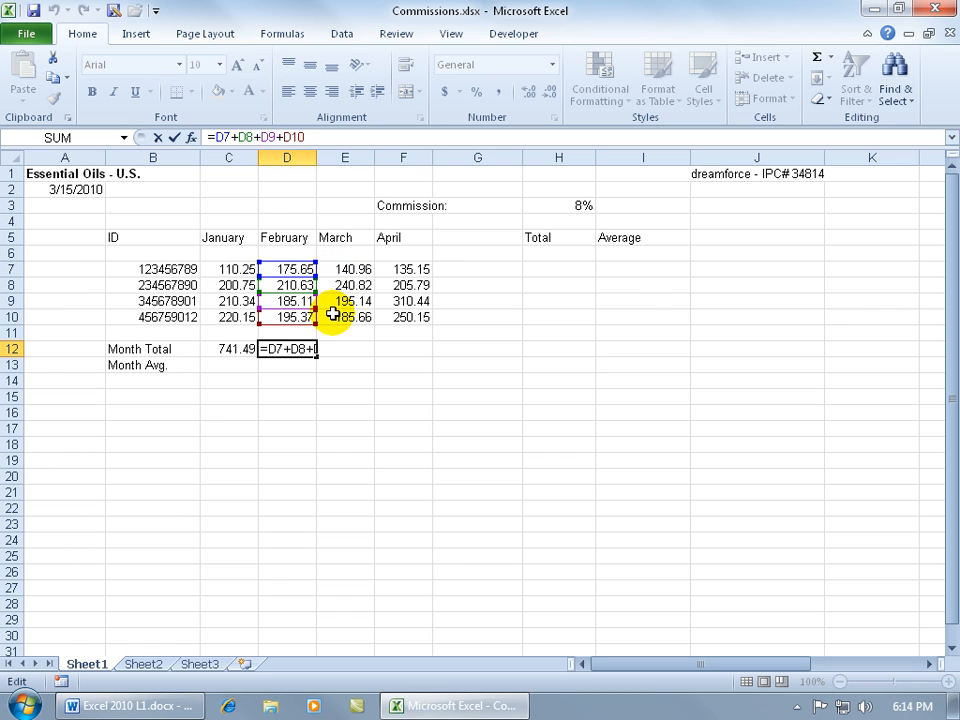
key(ctrl+Return)
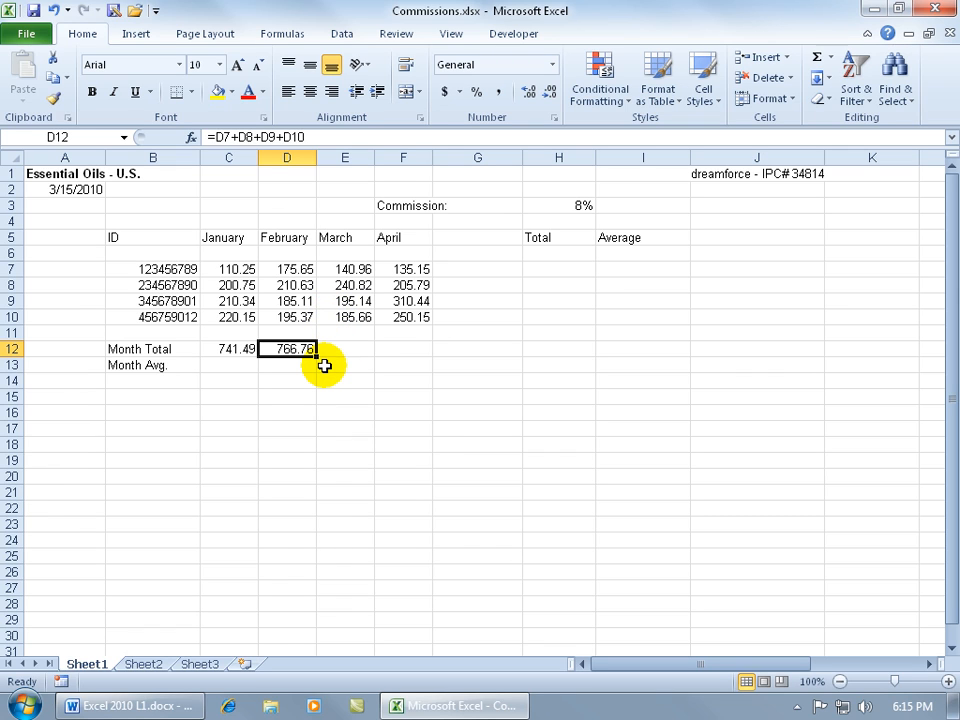
click(236, 348)
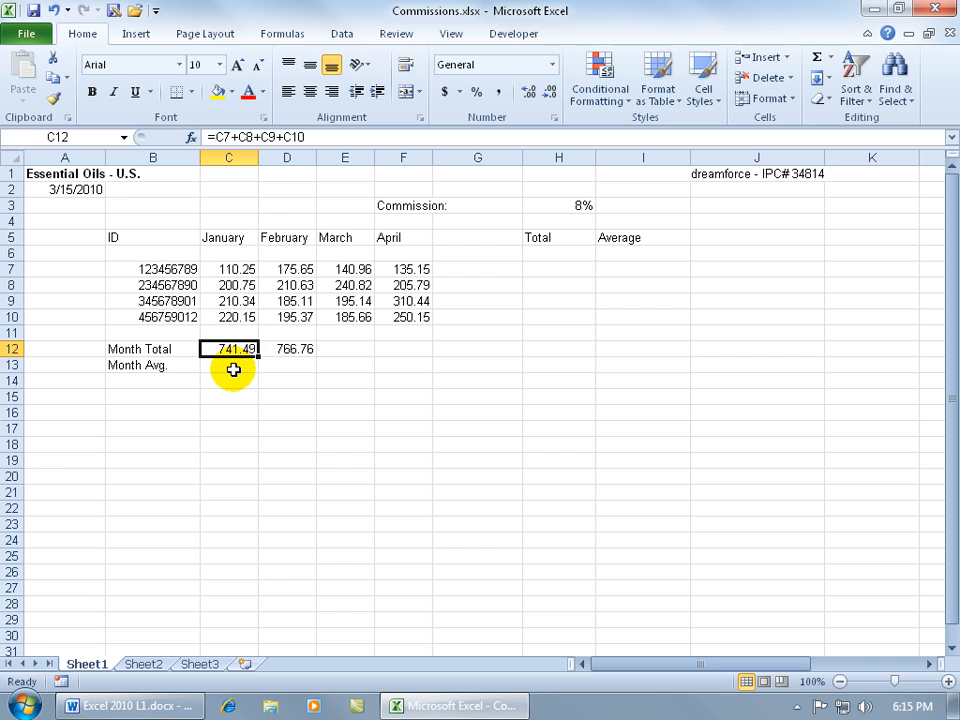
Copy the January total formula from C12 into E12, and fill the March total formula across into F12
click(277, 348)
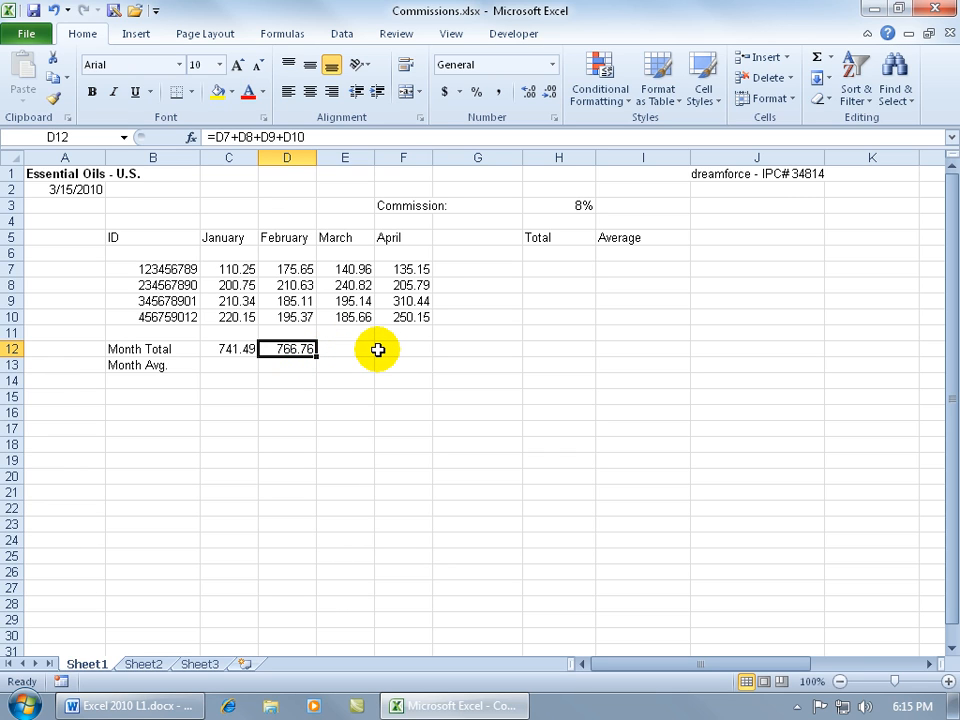
click(237, 348)
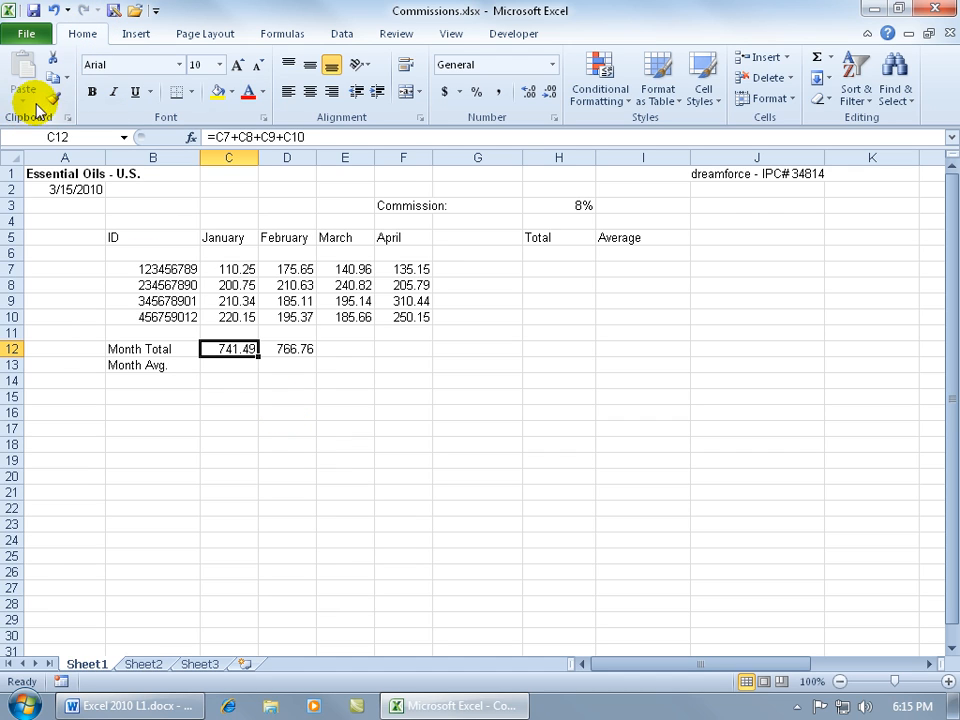
click(54, 80)
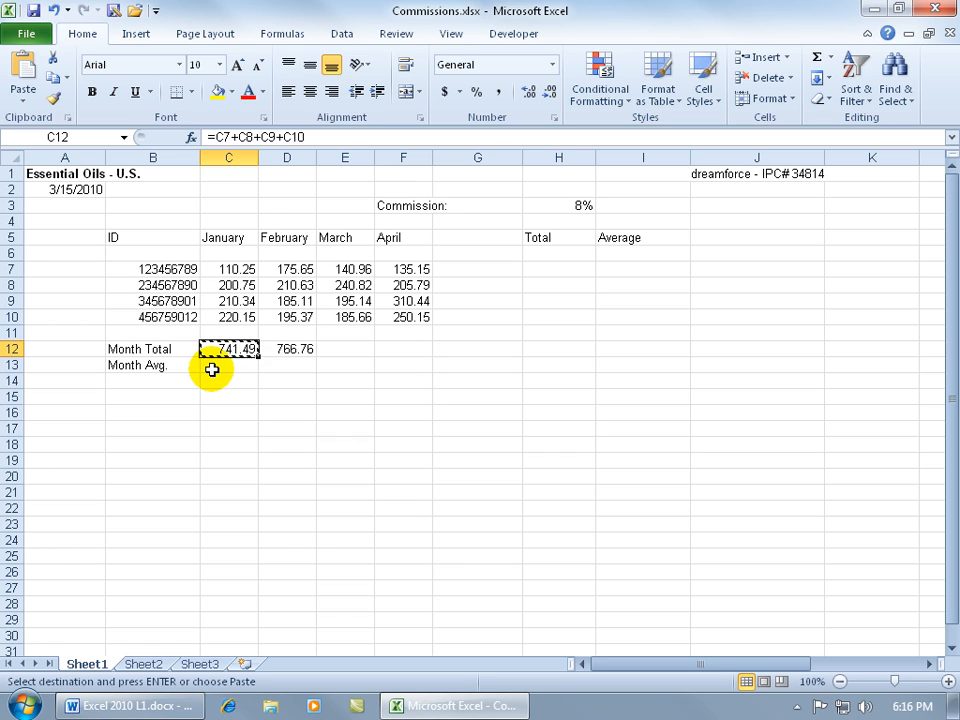
click(336, 349)
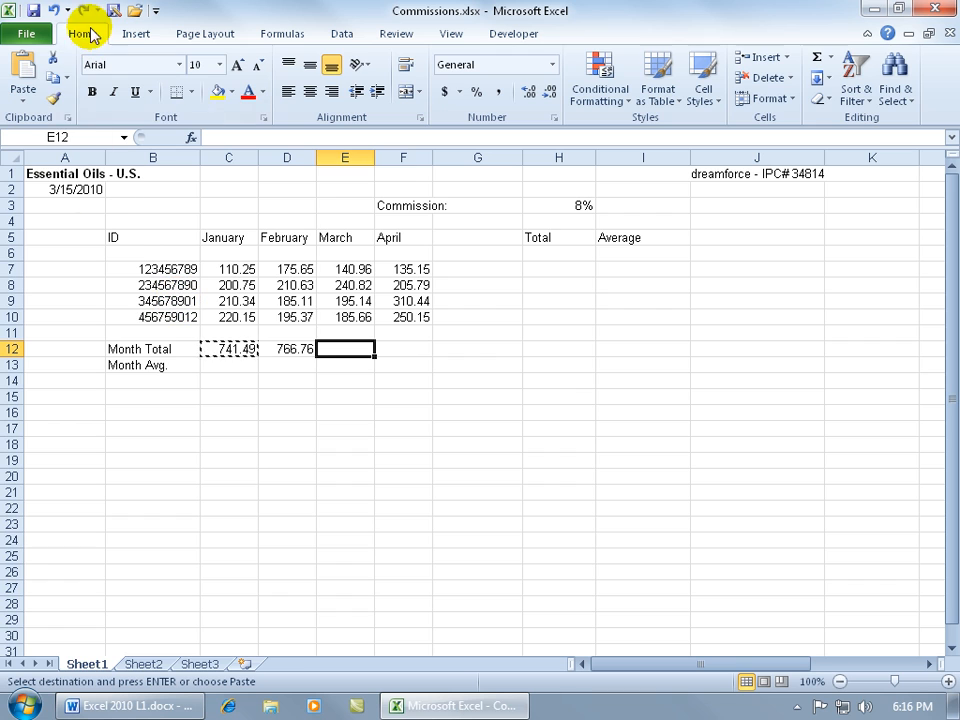
click(24, 66)
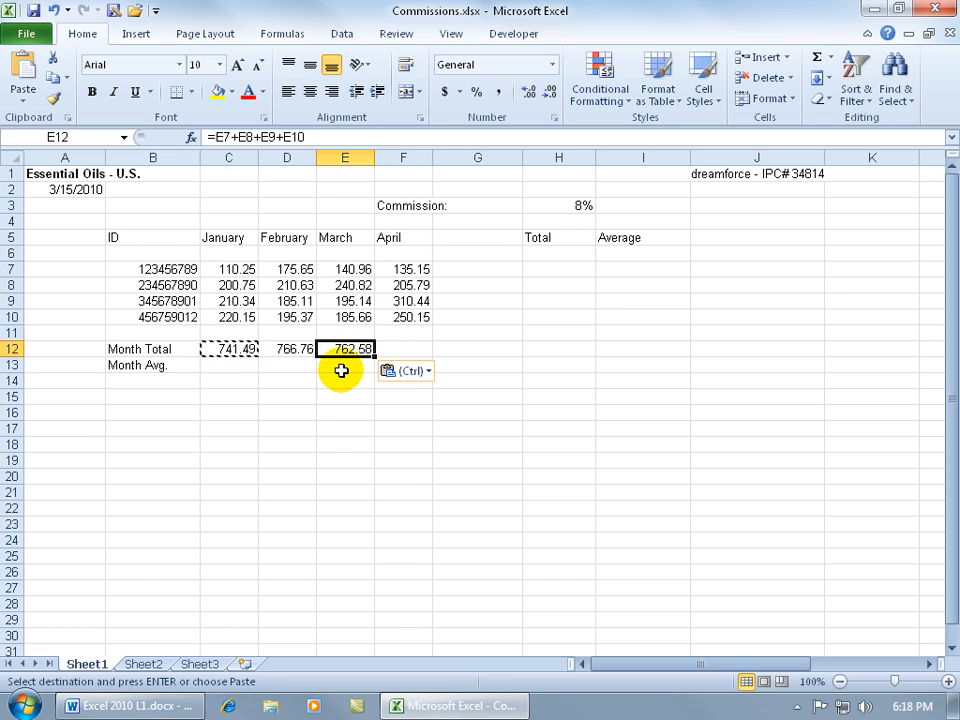
key(Escape)
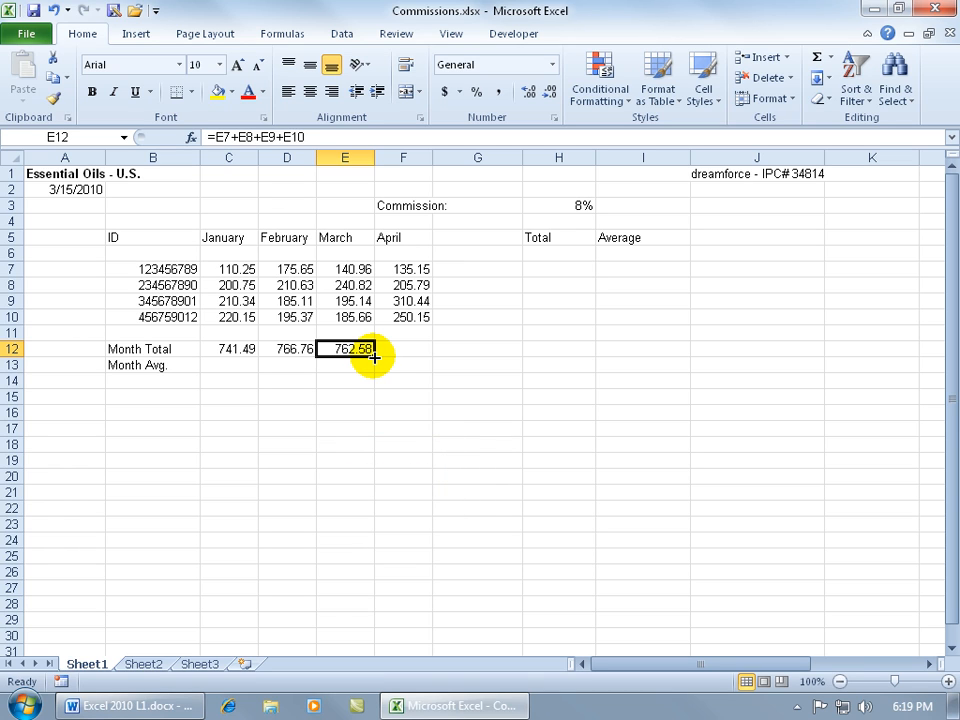
drag(374, 357, 416, 358)
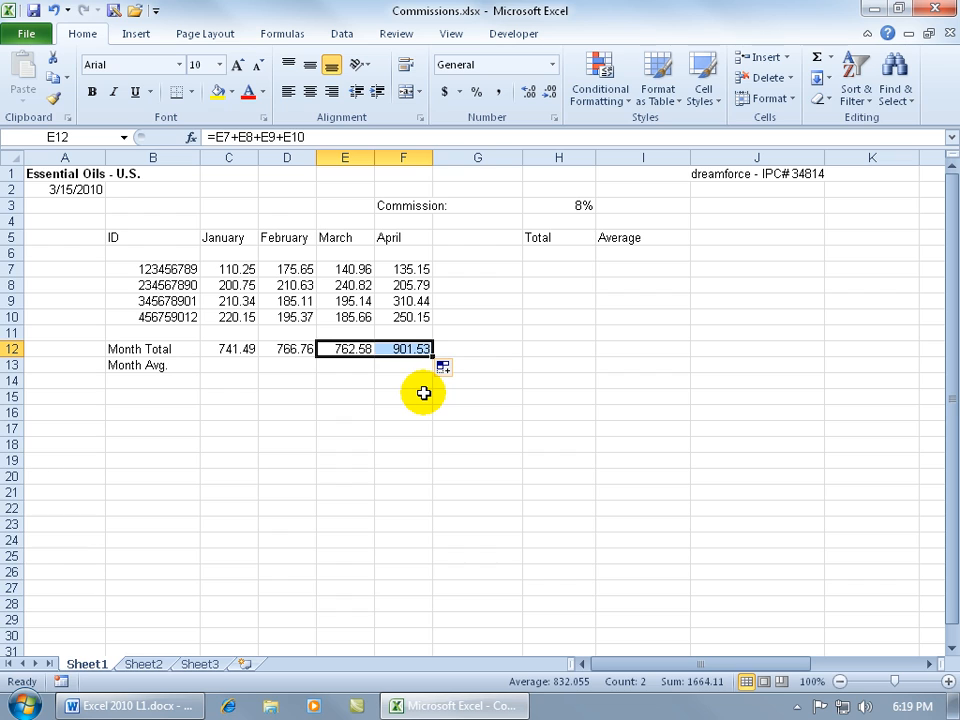
click(403, 349)
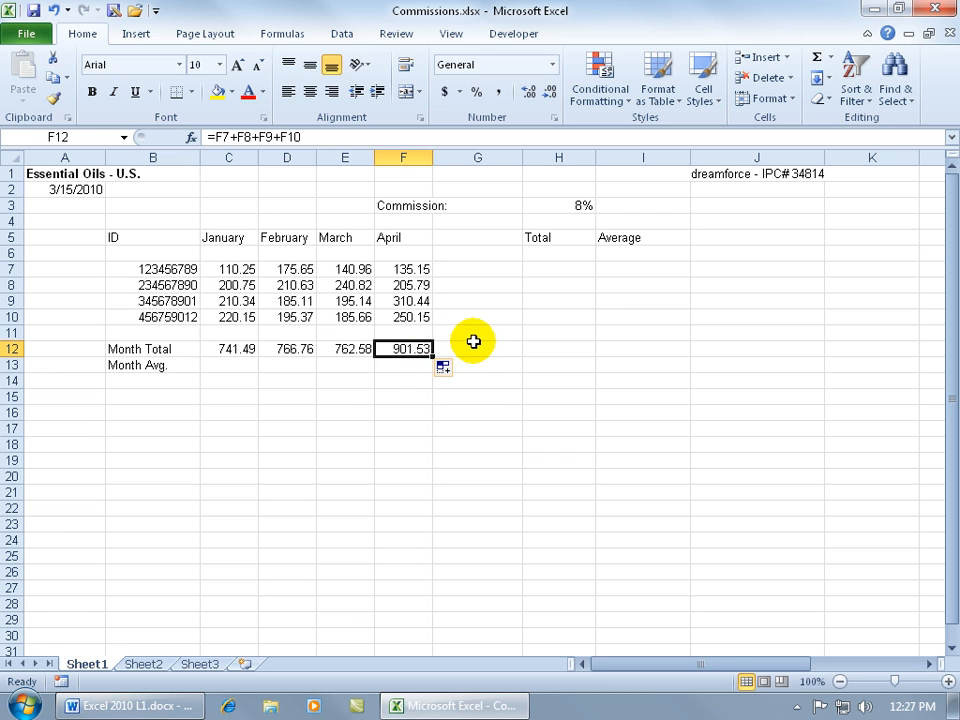
Enter the January average formula =C12/4 in C13, and check it against the average of C7:C10
click(246, 364)
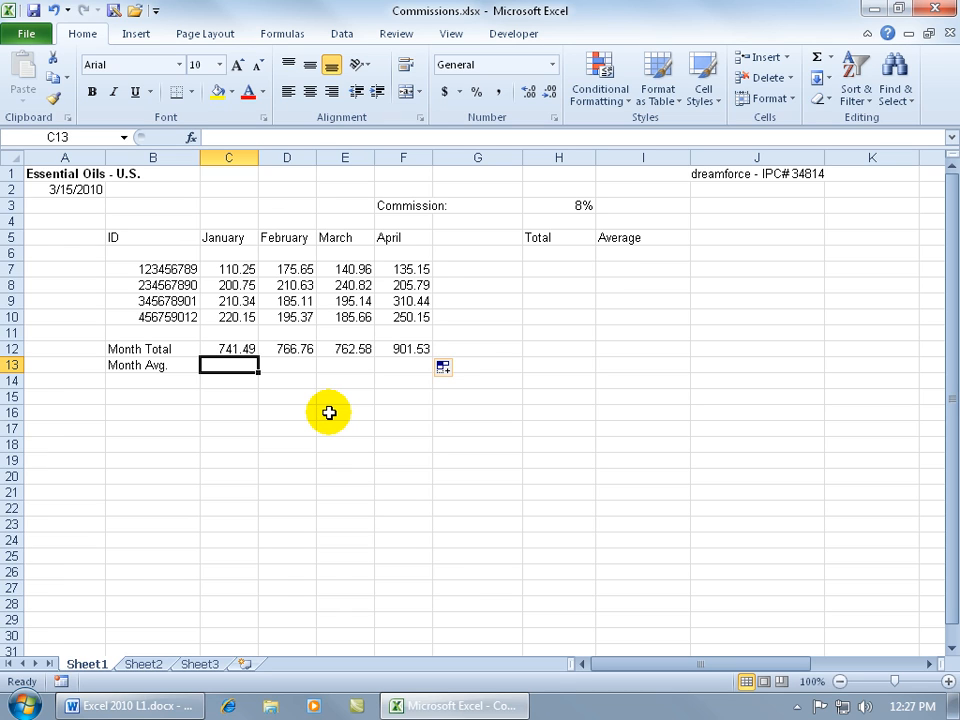
click(238, 351)
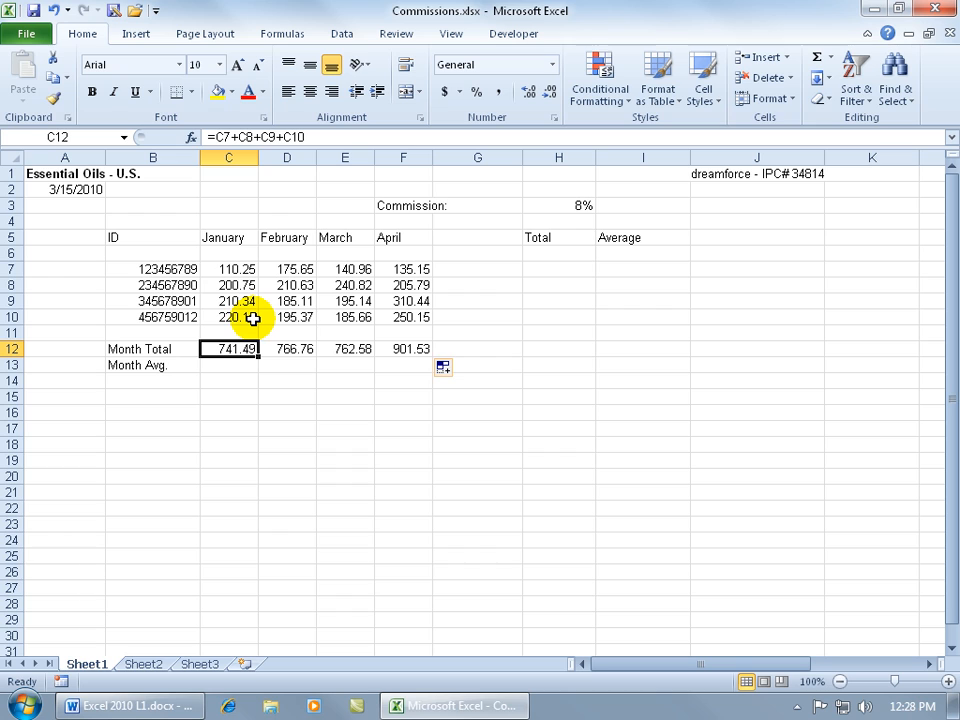
click(231, 366)
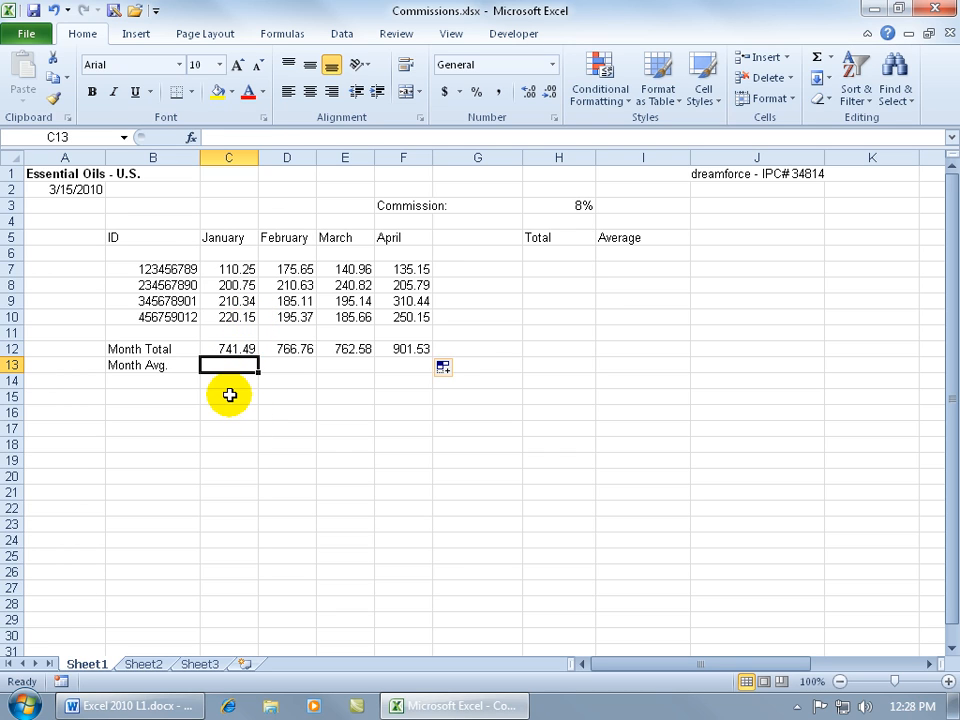
text(=)
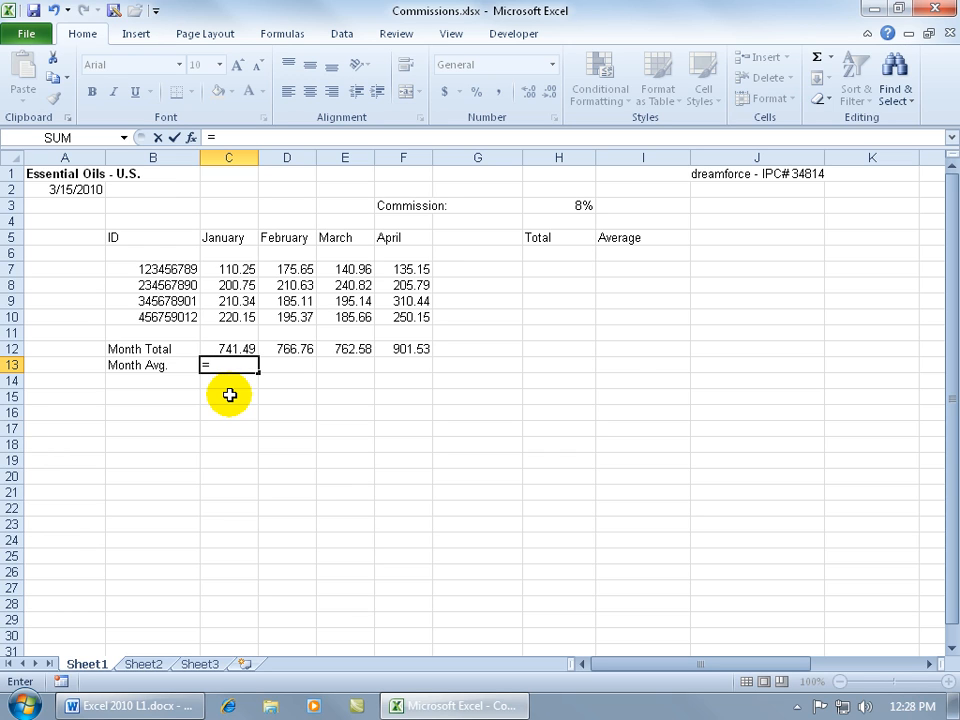
click(234, 349)
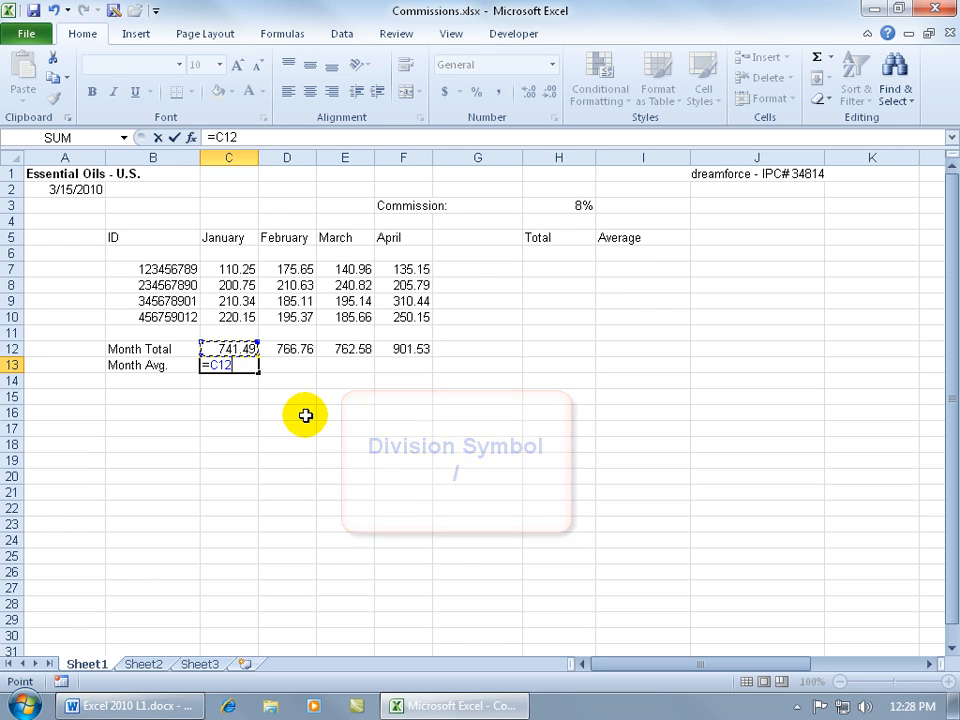
text(/)
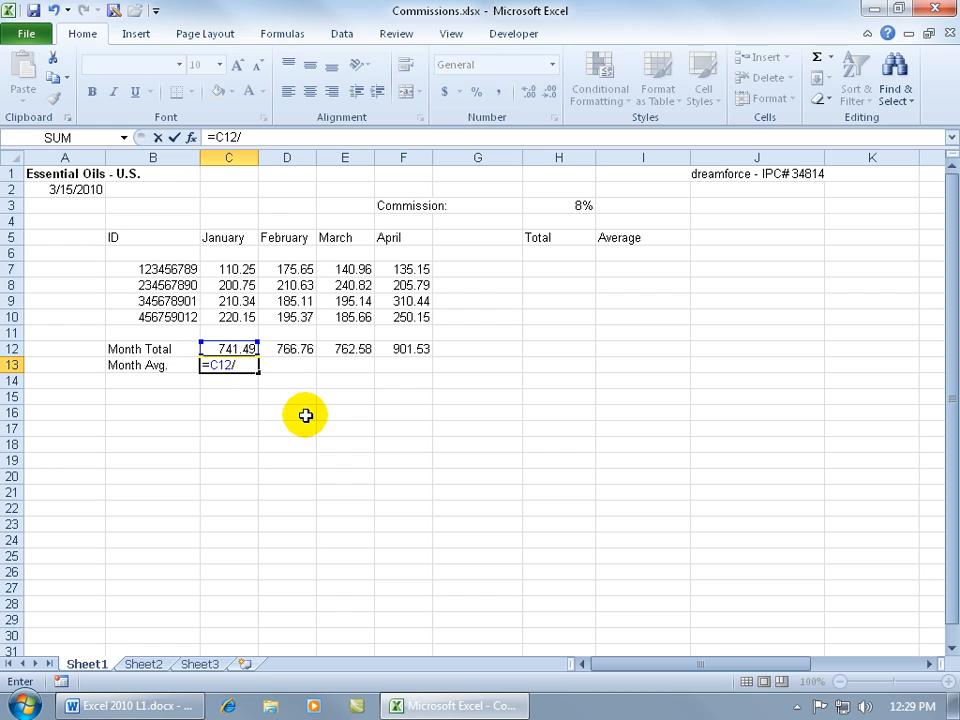
text(4)
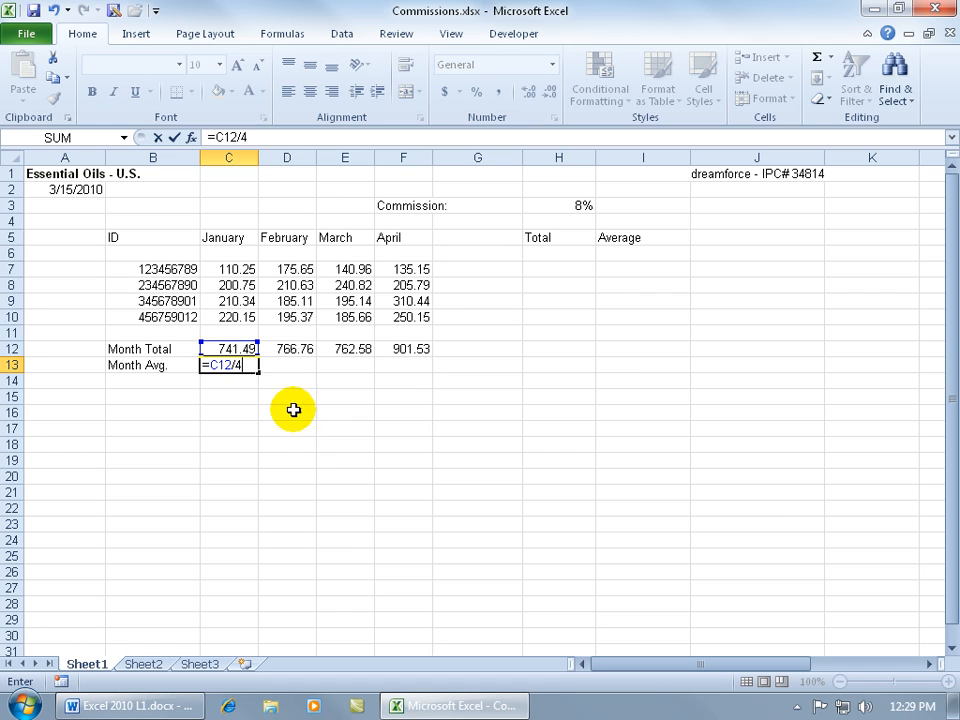
key(Return)
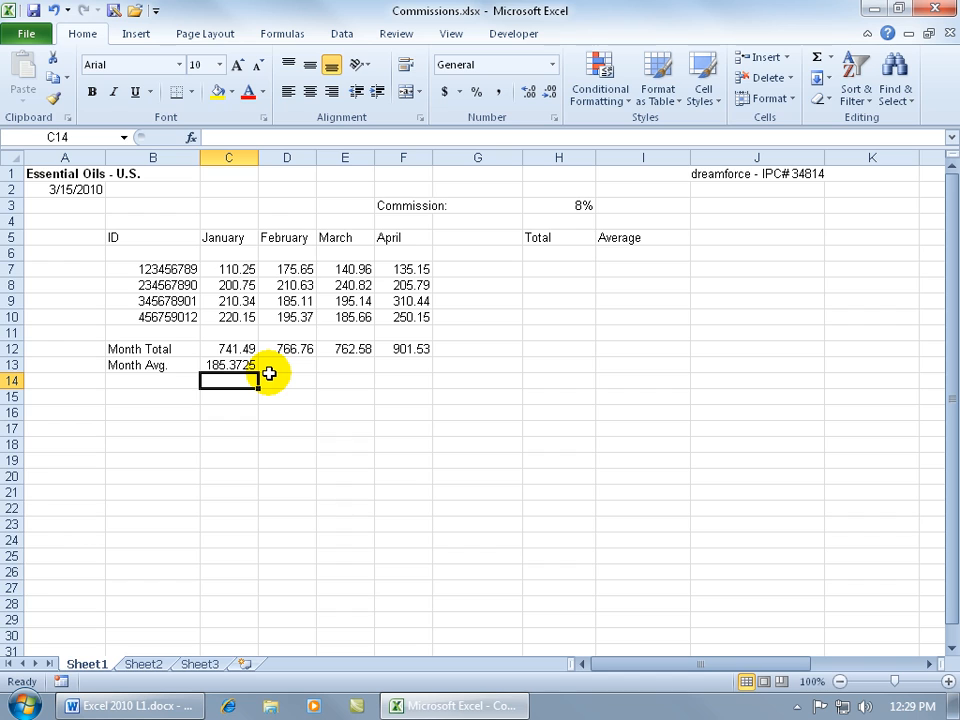
drag(236, 268, 231, 318)
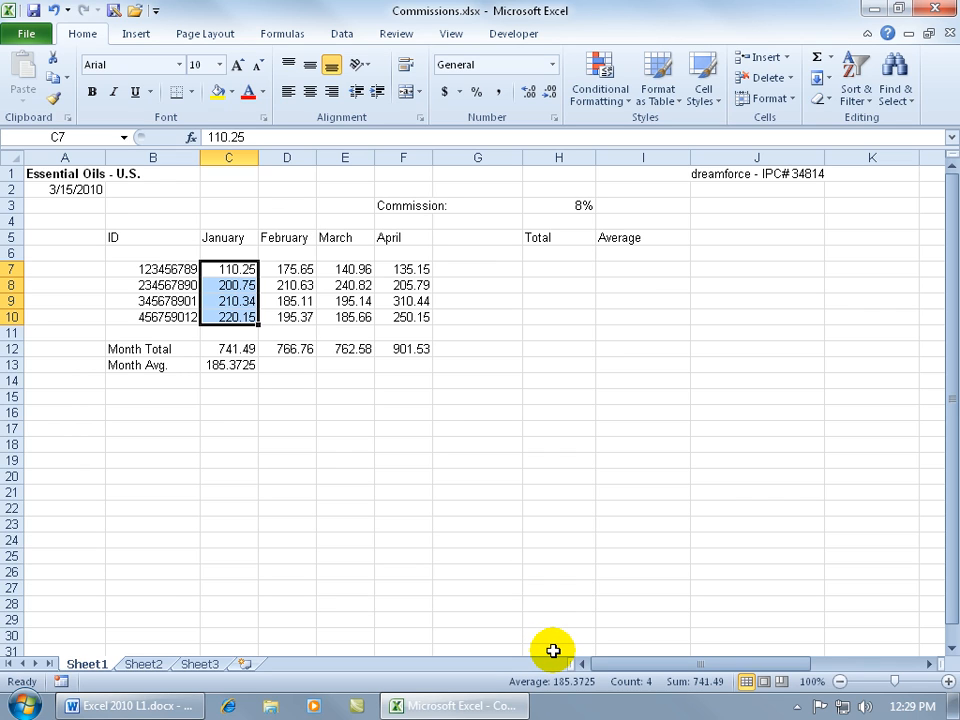
click(229, 365)
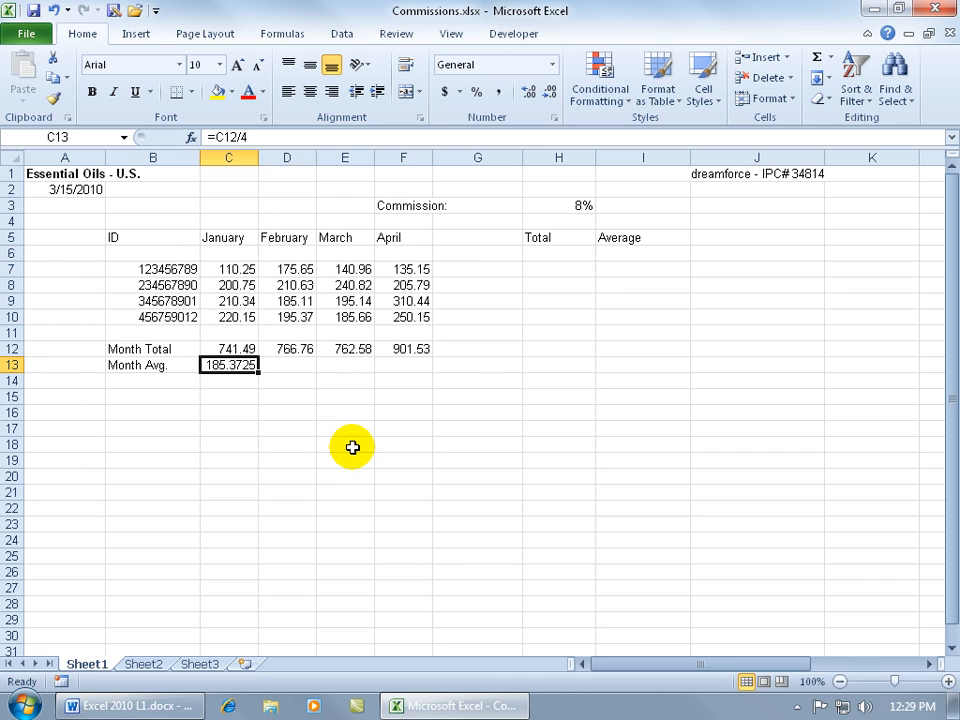
Enter the February average formula =(D7+D8+D9+D10)/4 in D13, picking the referenced cells, and check it against the average of D7:D10
click(287, 365)
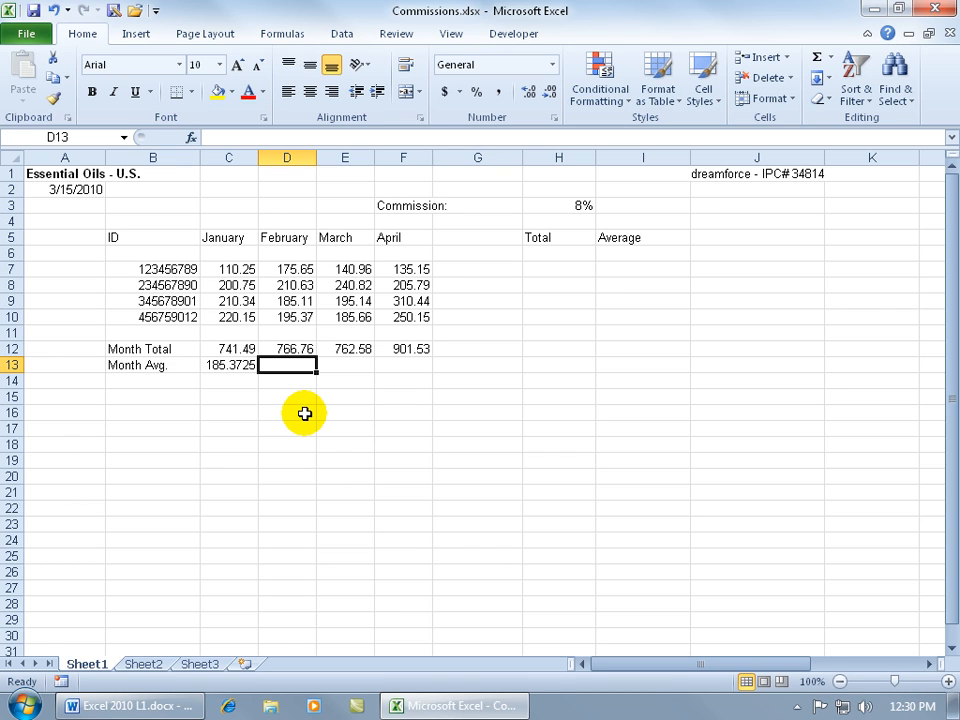
text(=)
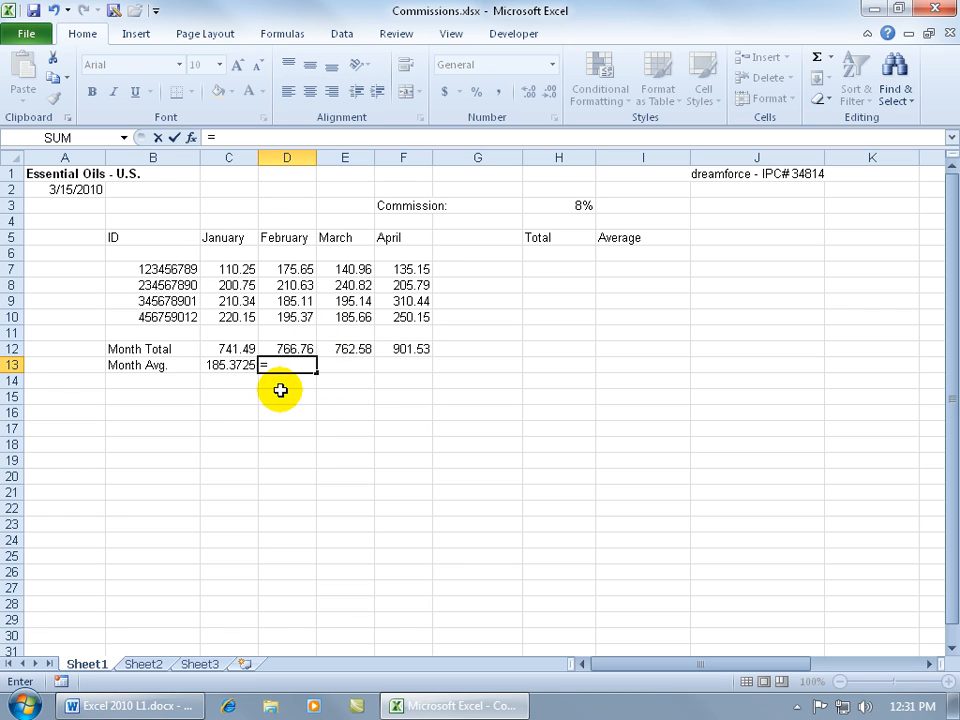
text(()
click(293, 269)
text(+)
click(293, 288)
text(+)
click(300, 304)
text(+)
click(297, 316)
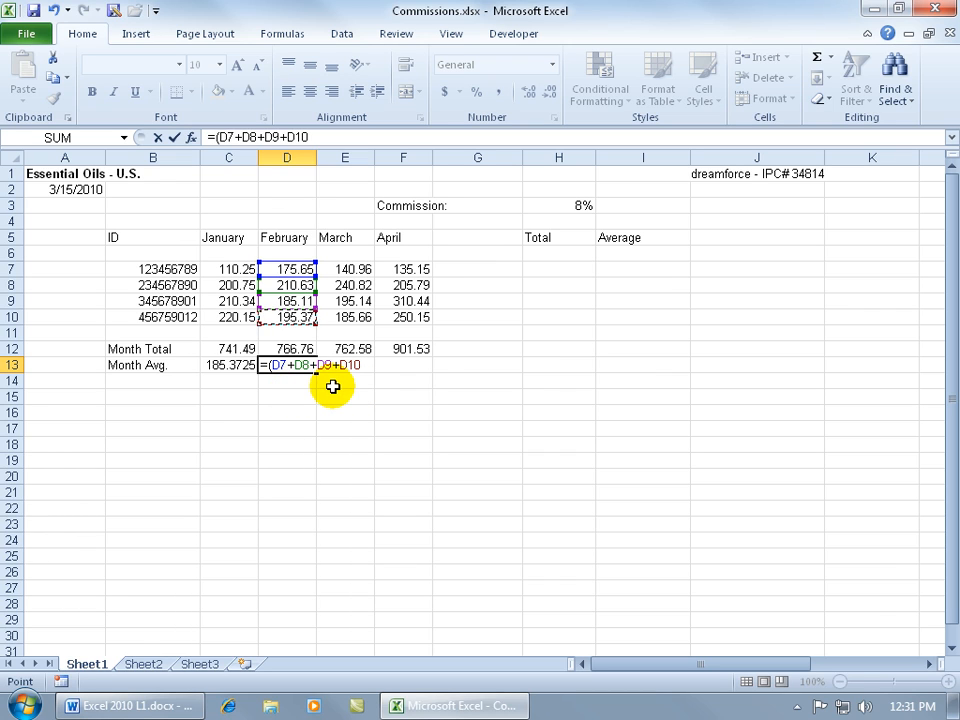
text())
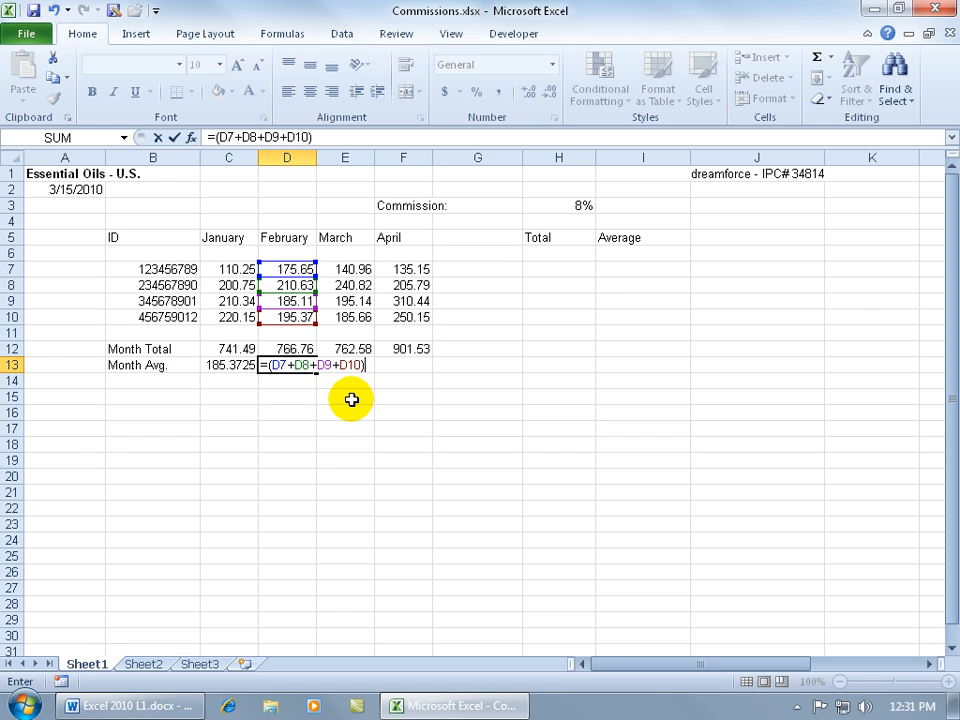
text(/4)
key(Return)
click(306, 366)
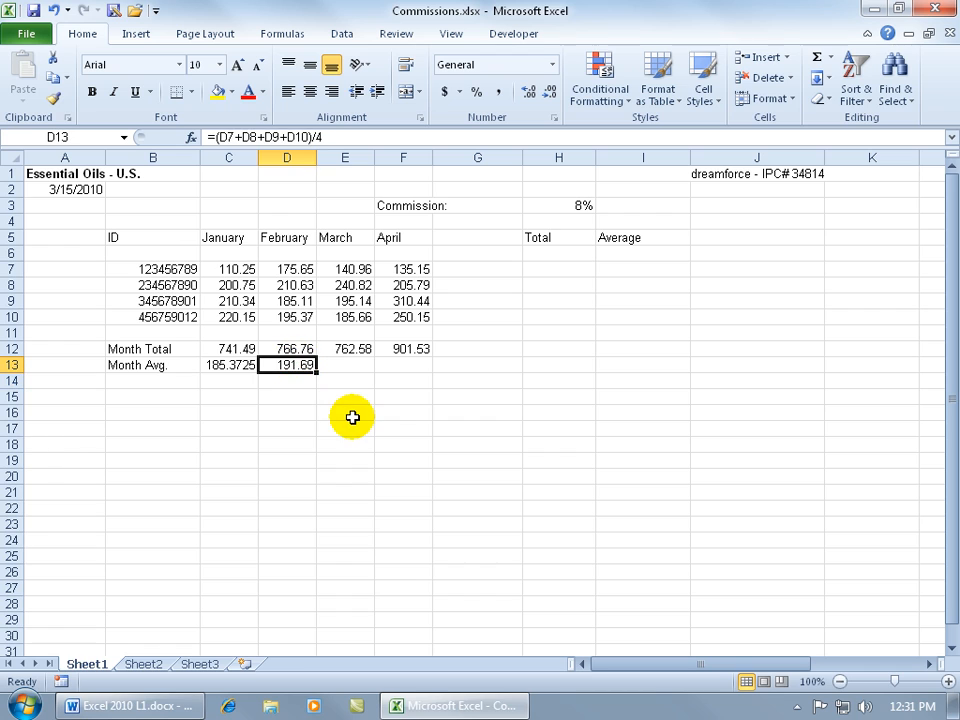
drag(294, 268, 296, 314)
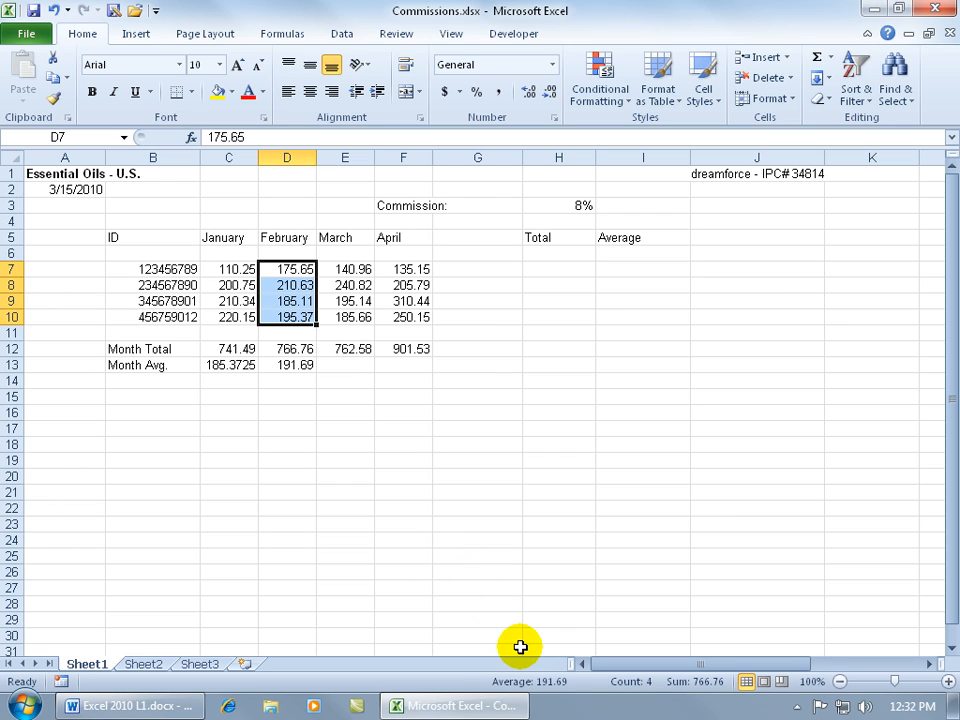
Remove both parentheses from the February average formula in D13 to make it =D7+D8+D9+D10/4
click(300, 365)
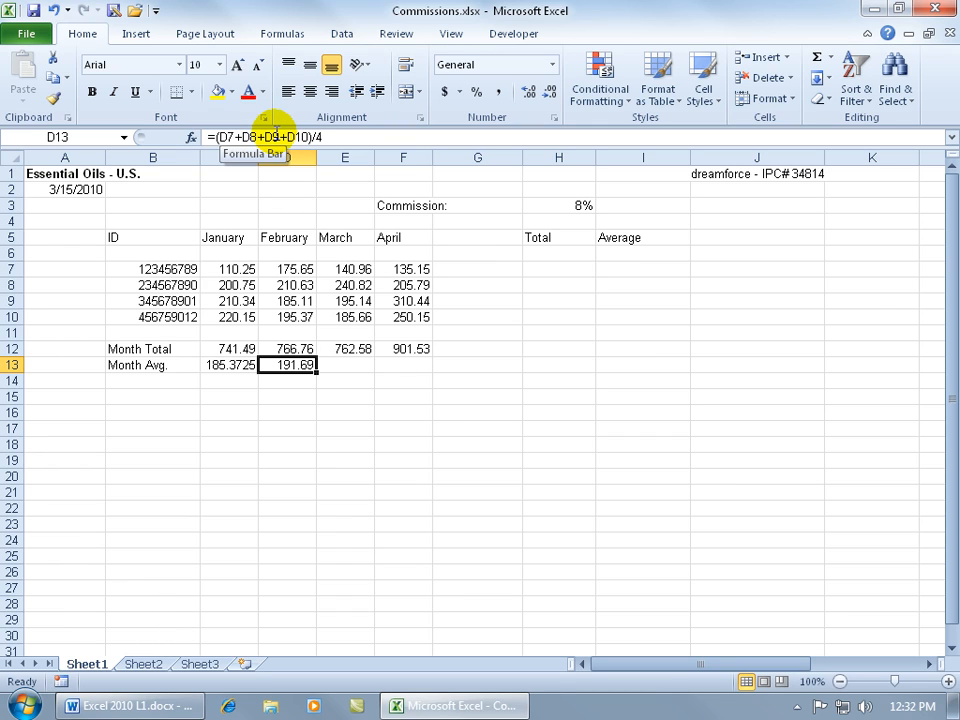
click(333, 140)
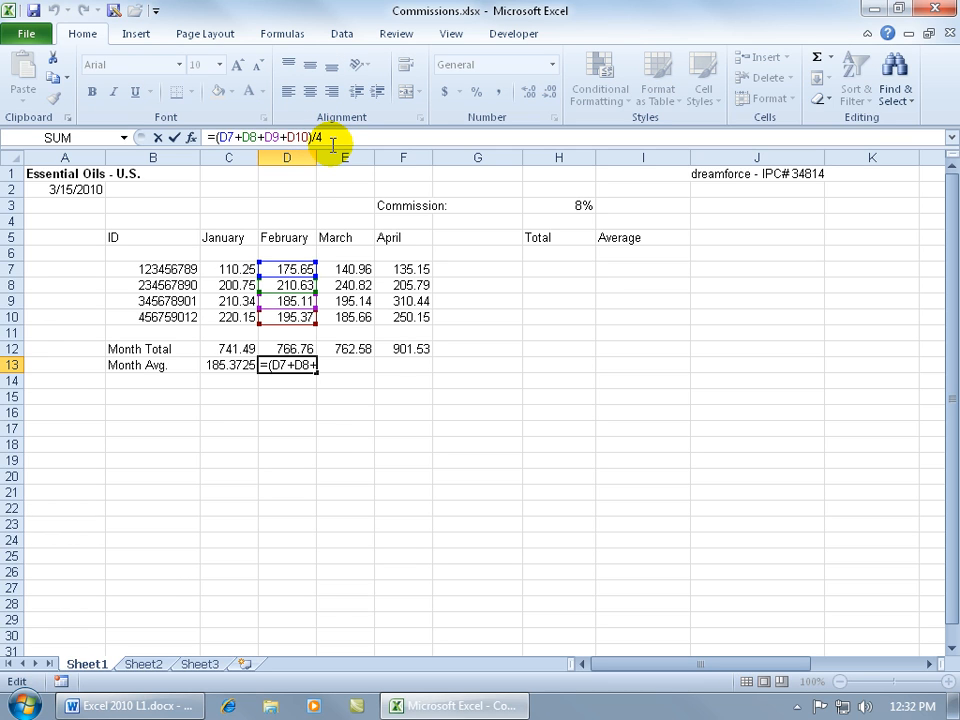
key(BackSpace)
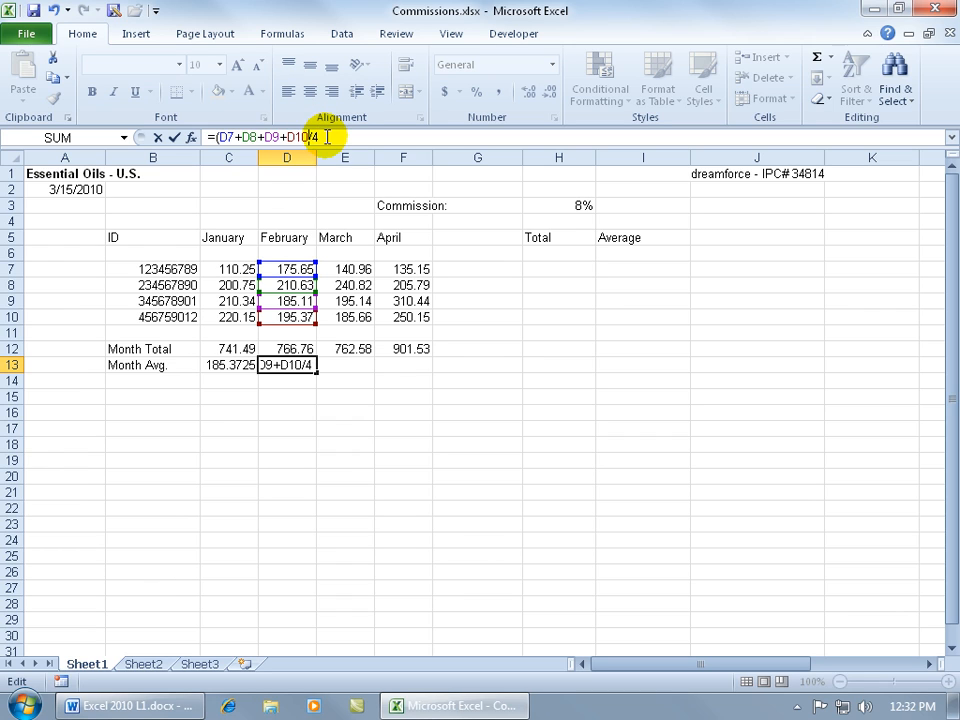
click(216, 137)
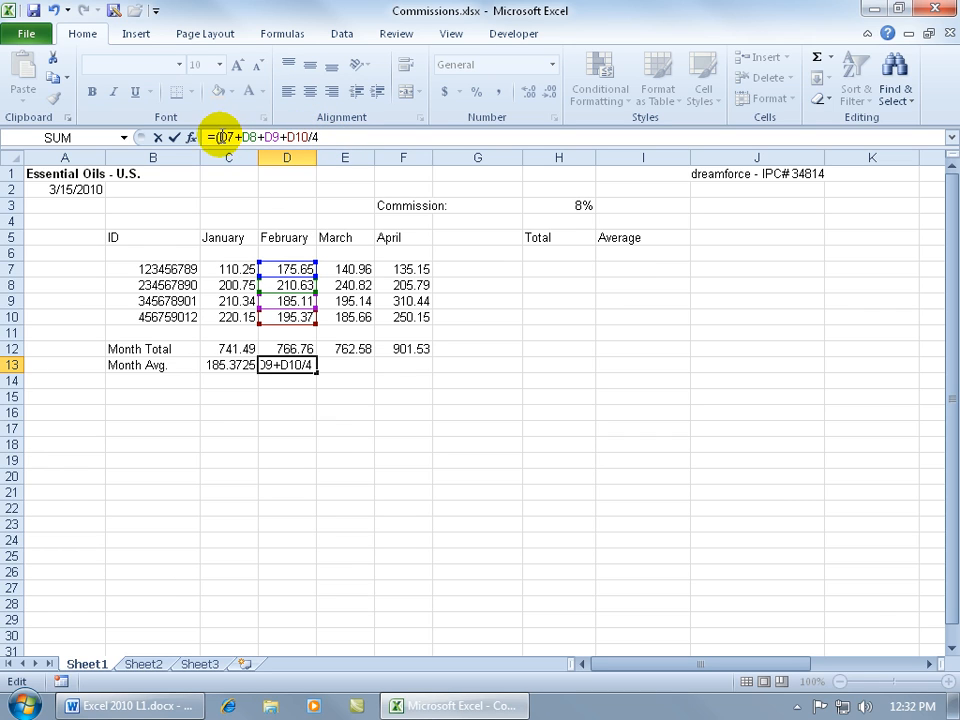
key(BackSpace)
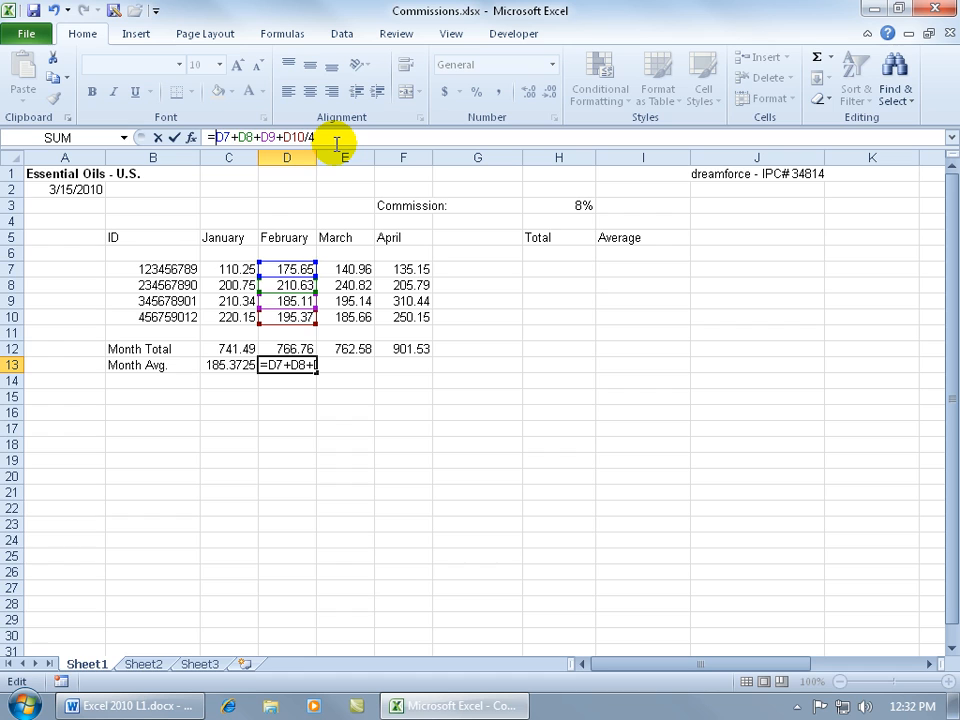
key(Return)
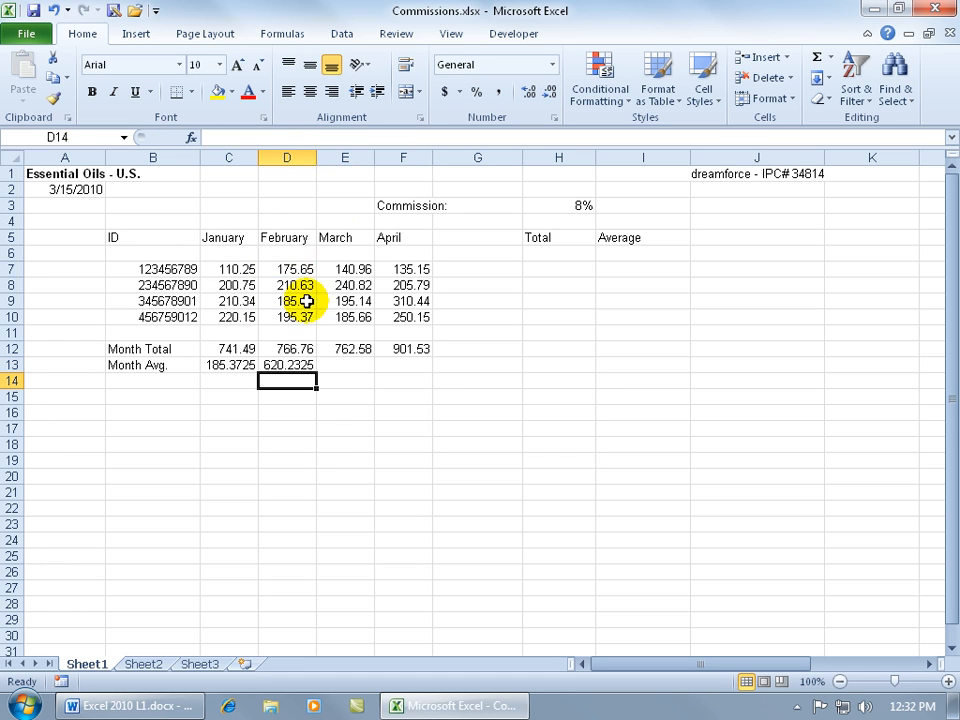
Put the parentheses back around the sum in the D13 formula, making it =(D7+D8+D9+D10)/4
click(289, 364)
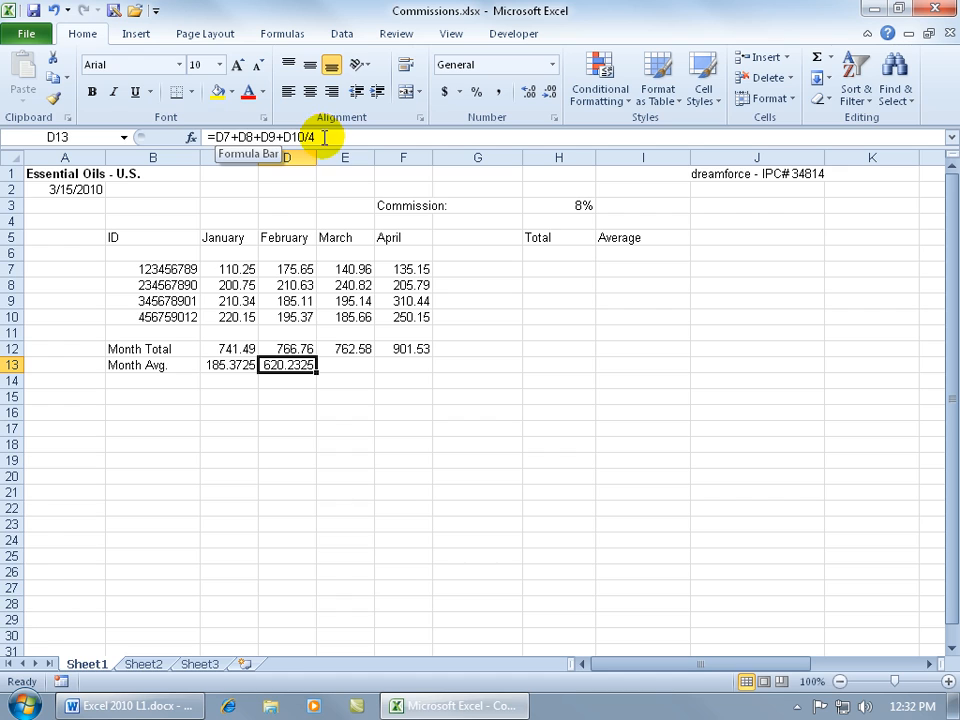
click(220, 137)
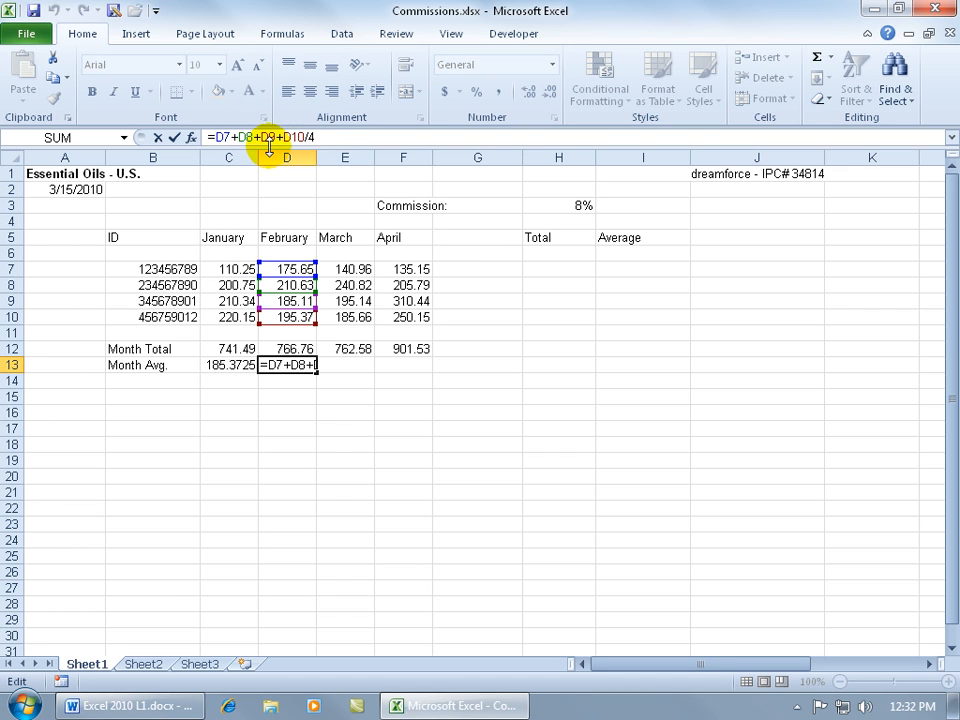
text(()
click(304, 137)
text())
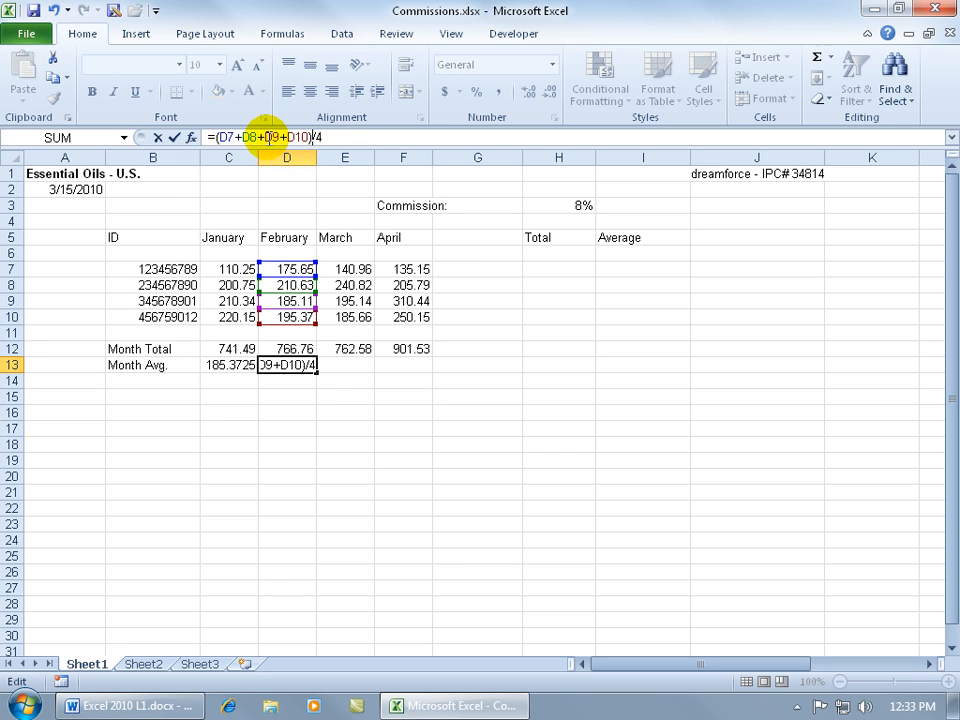
key(Return)
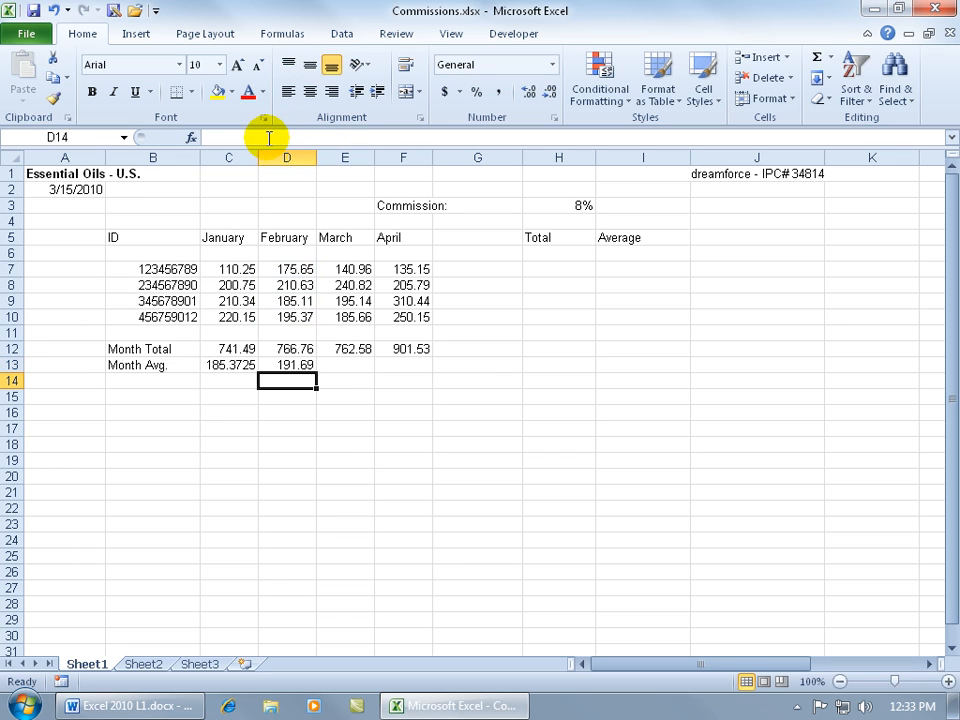
Fill the February average formula from D13 across into the March cell E13
click(345, 364)
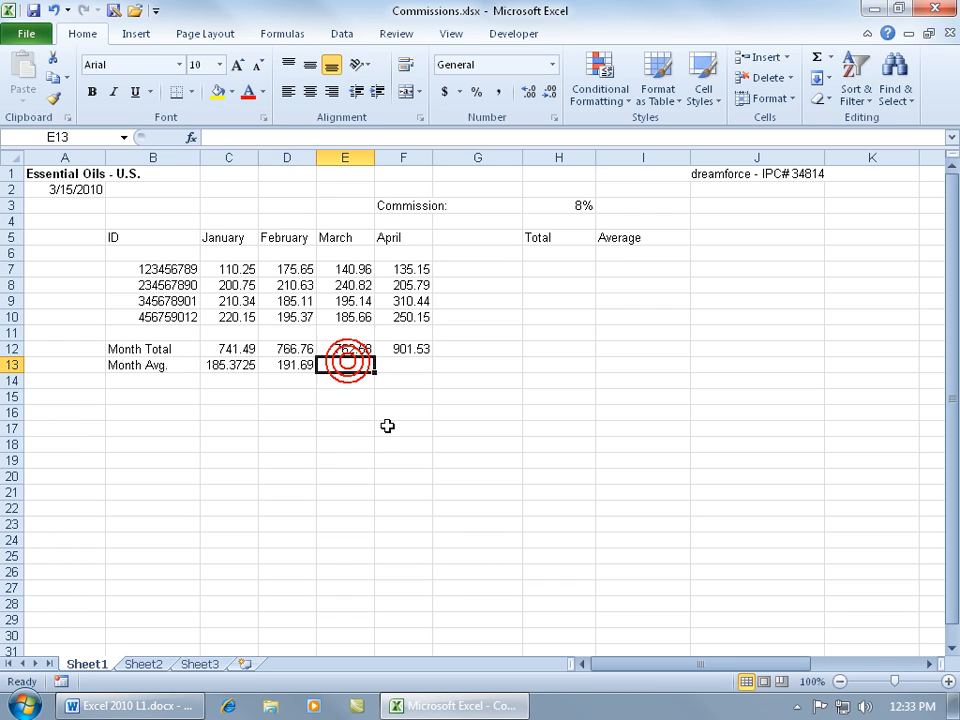
click(300, 370)
drag(318, 371, 362, 372)
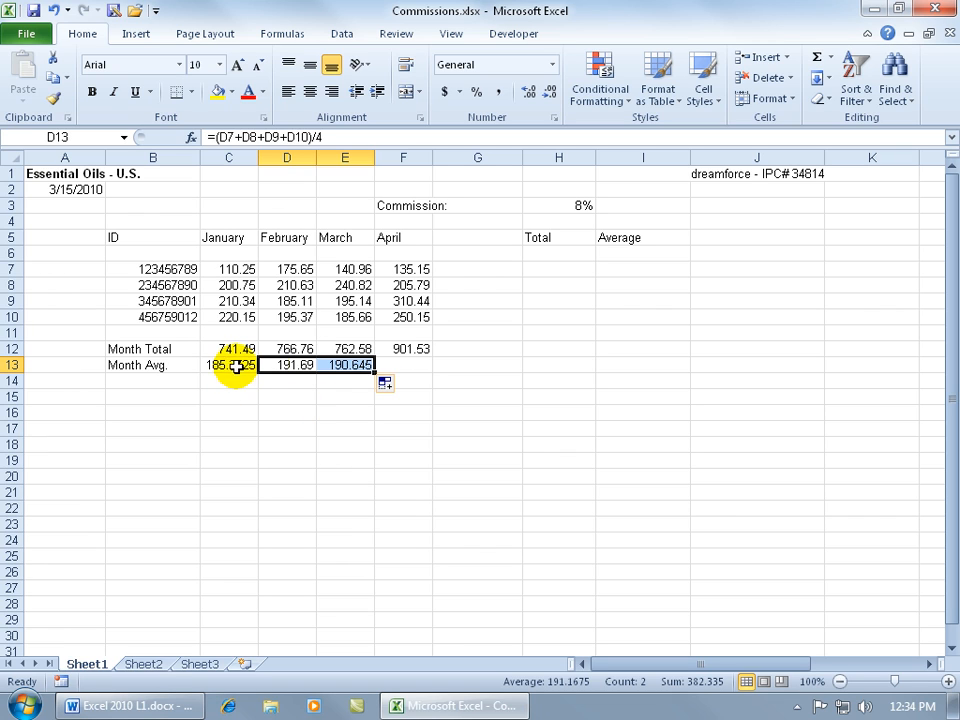
Copy the February average formula in D13 and paste it into the April cell F13
click(284, 367)
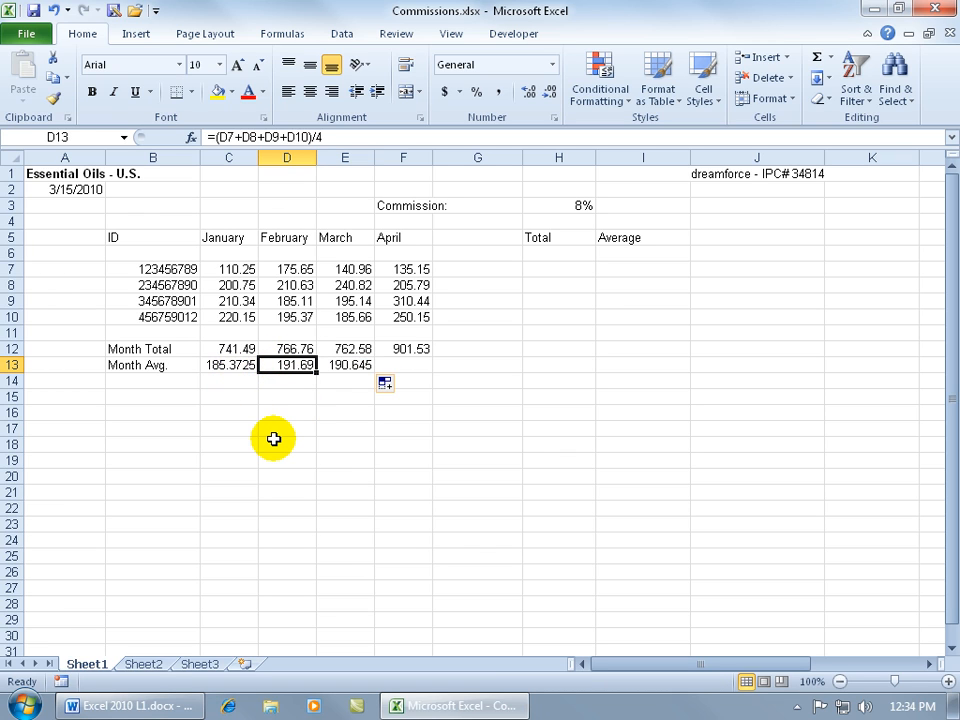
click(53, 78)
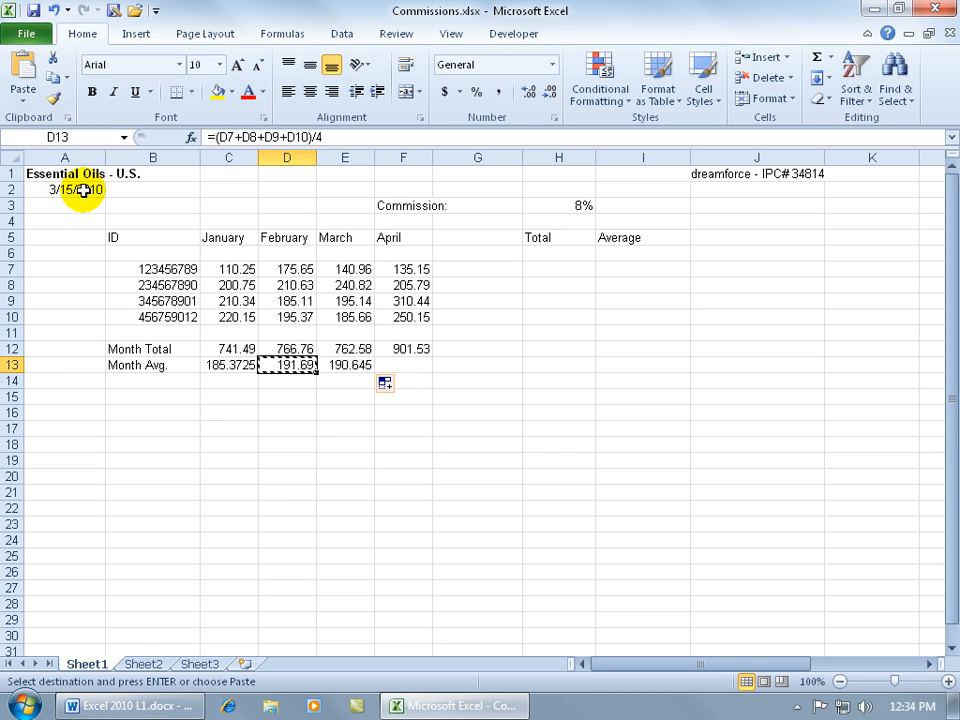
click(390, 365)
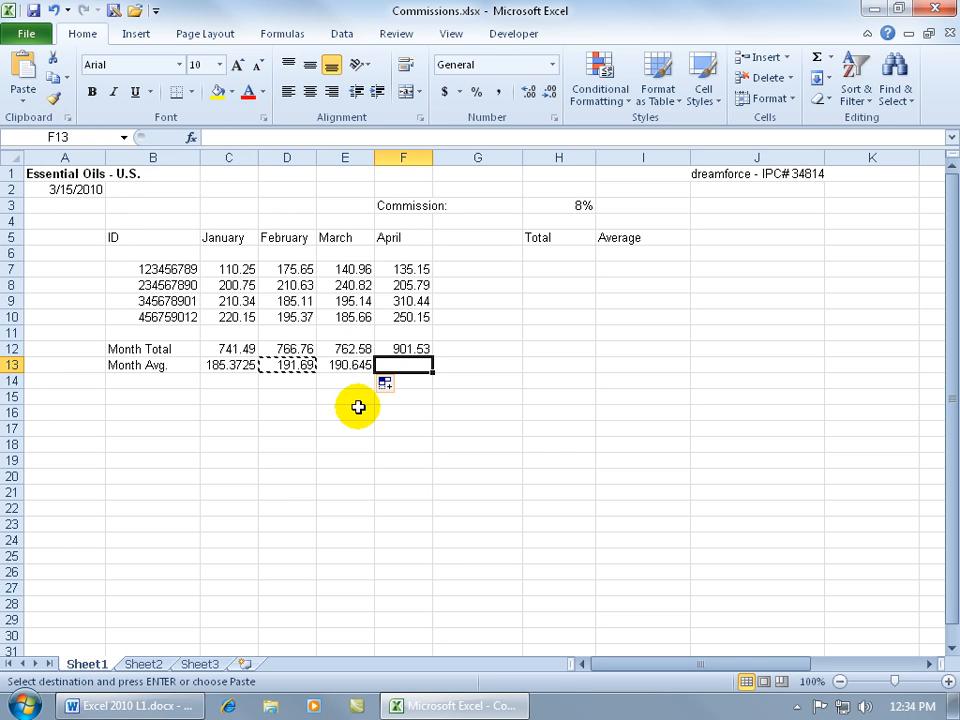
click(22, 63)
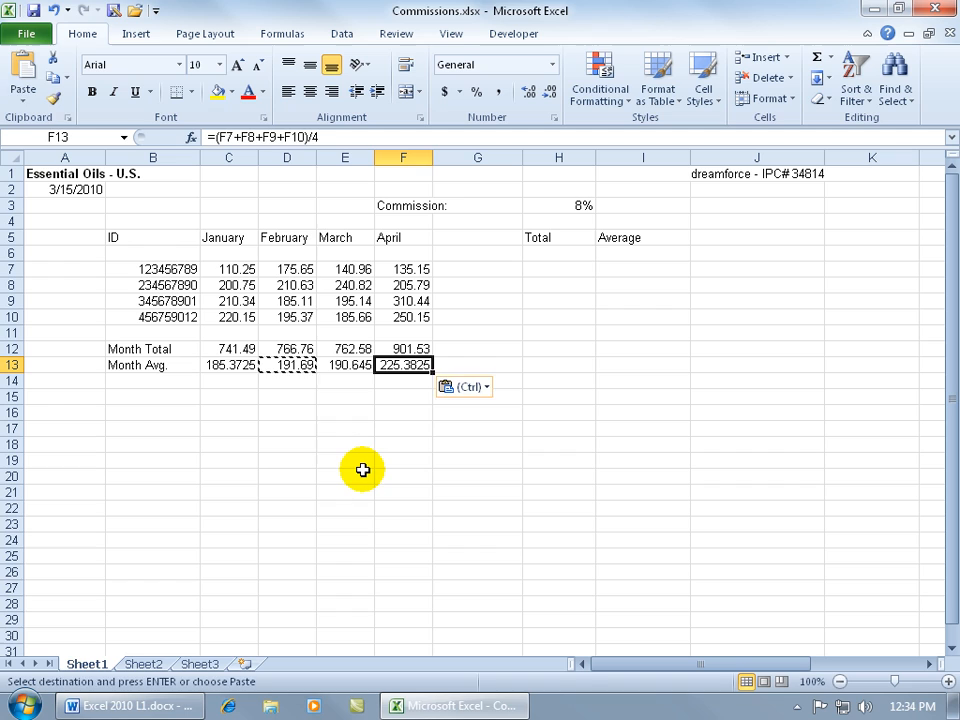
key(Escape)
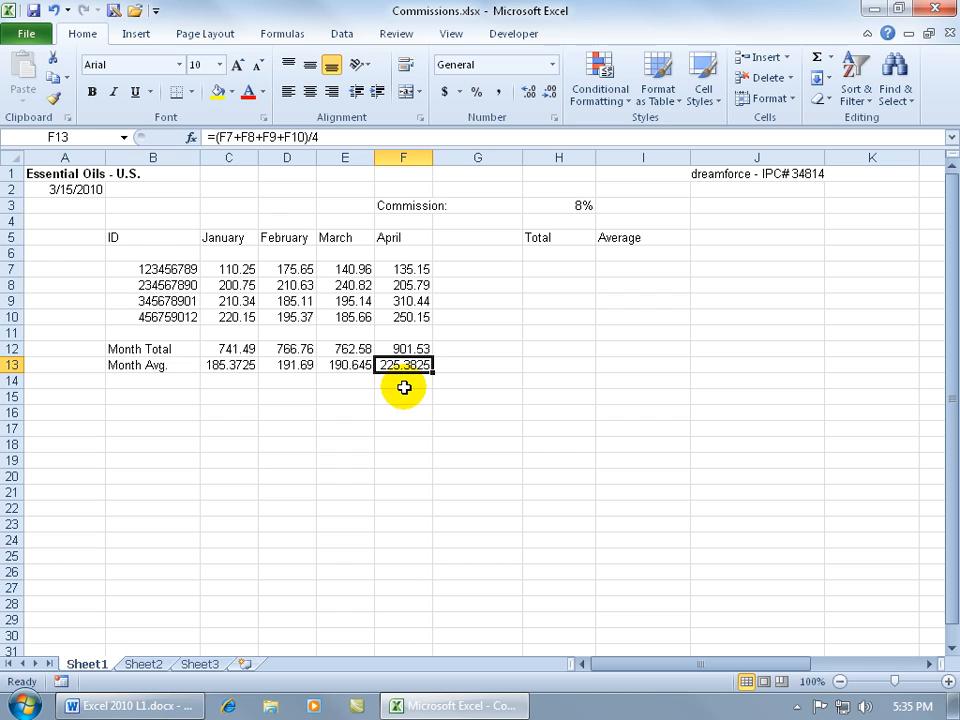
Enter the addition formula =25+9001 in H7 and reselect the cell to review its formula
click(555, 270)
text(=)
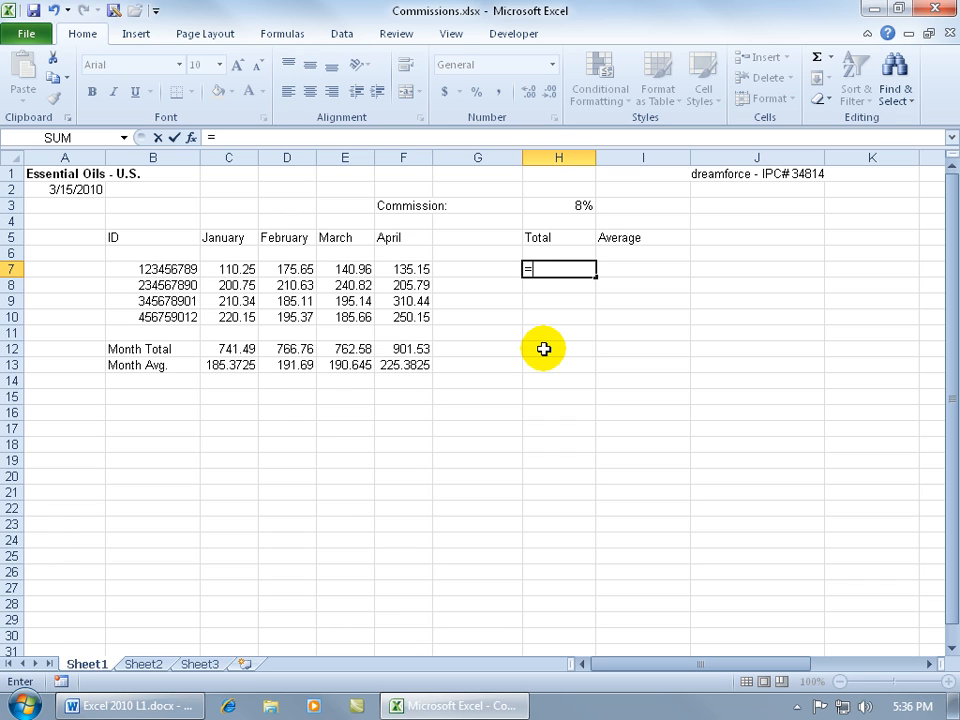
text(25+9001)
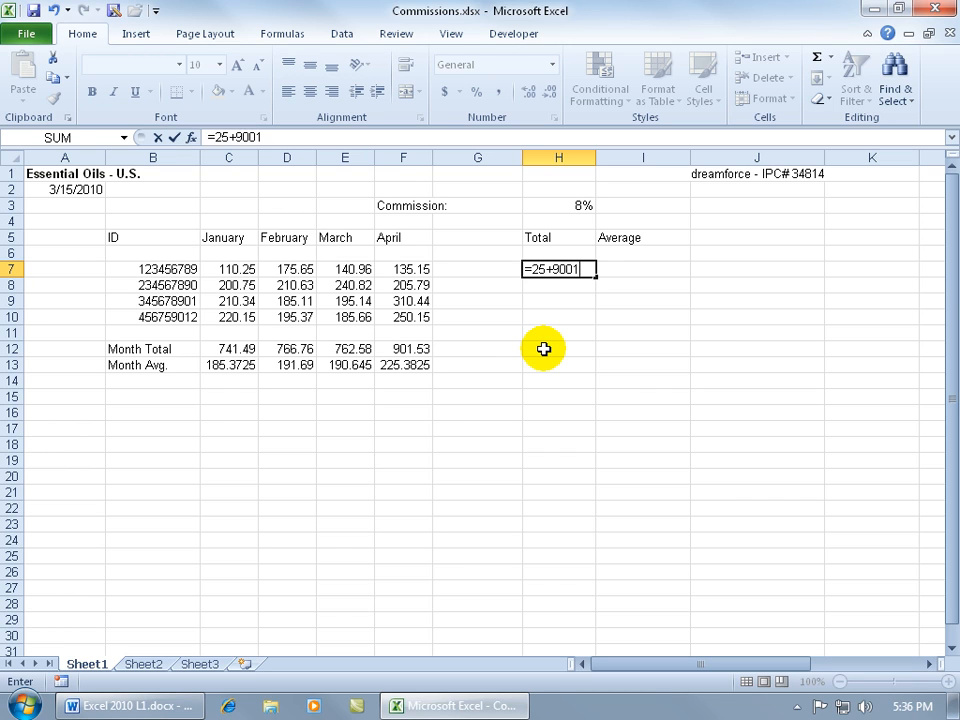
key(Return)
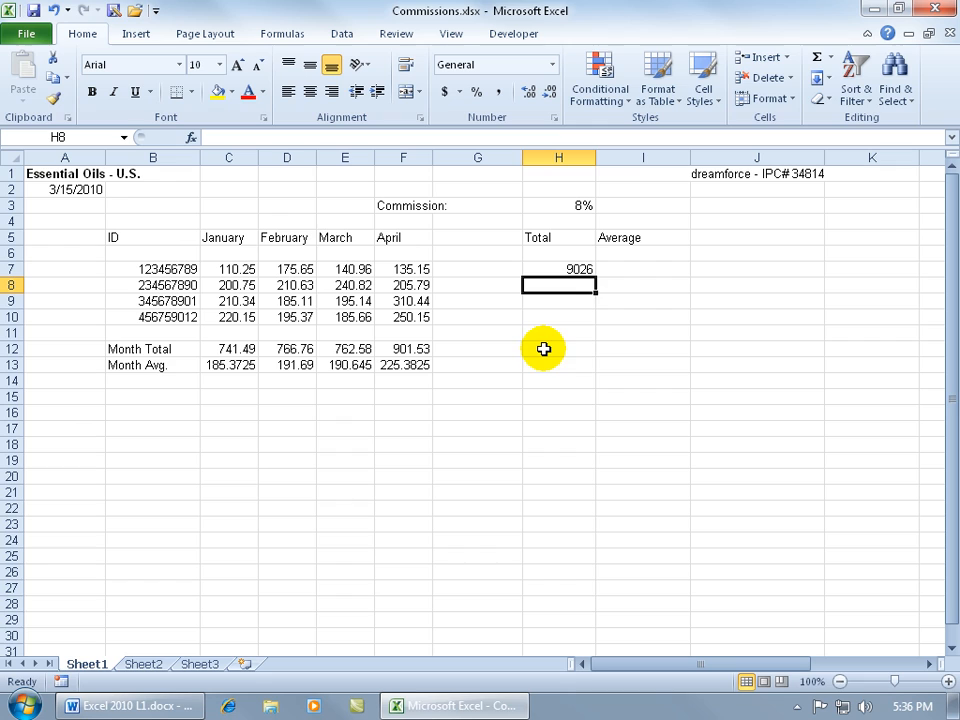
click(531, 268)
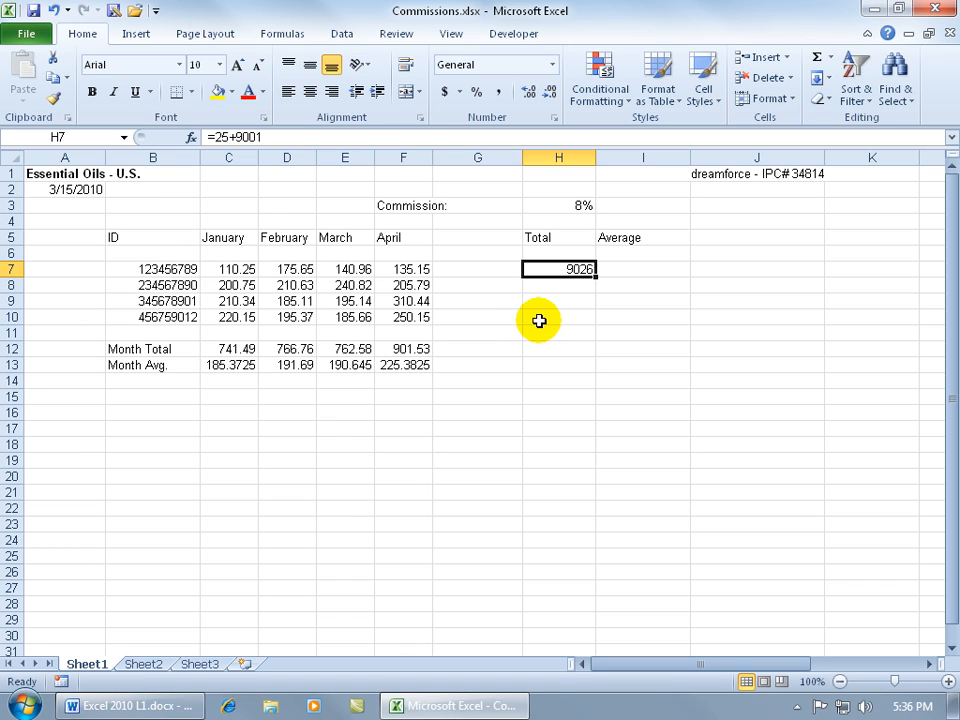
Enter the multiplication formula =85*2 in H9
click(548, 298)
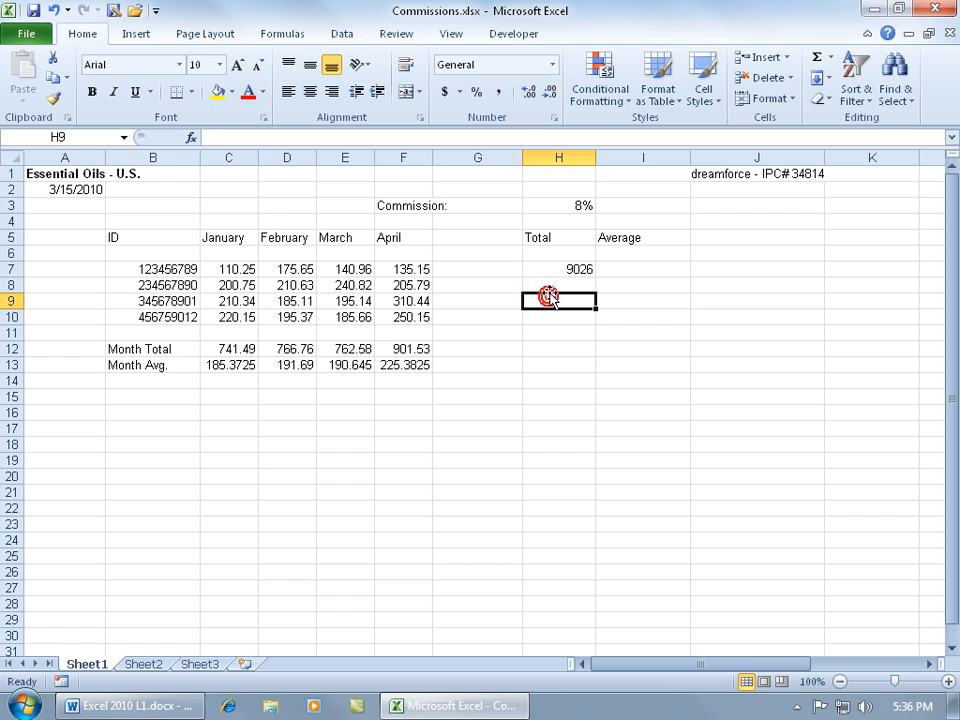
text(=)
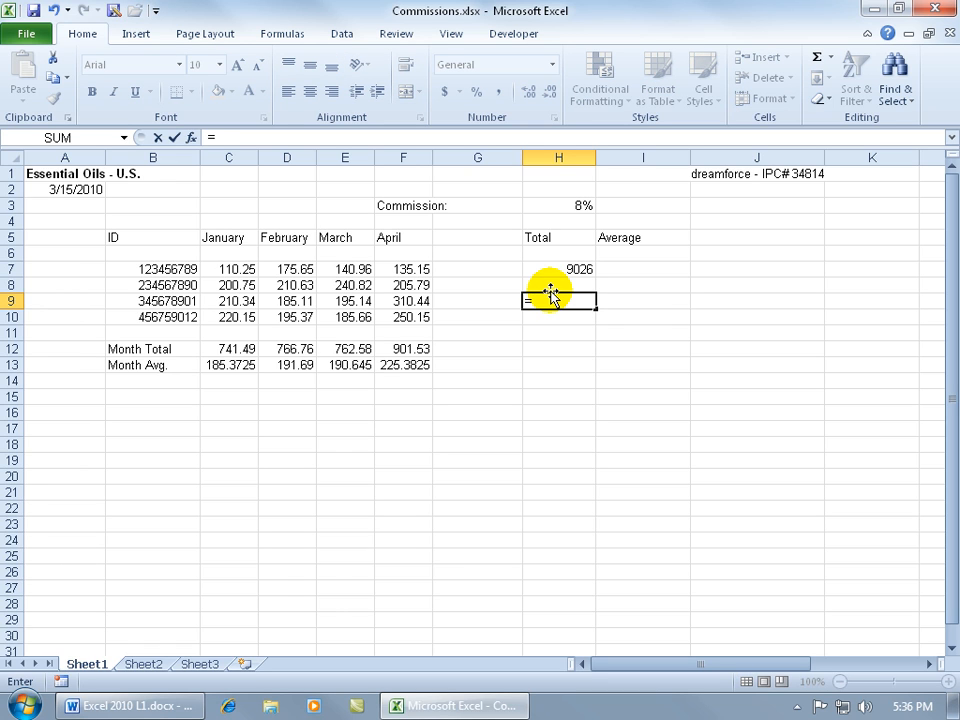
text(85*)
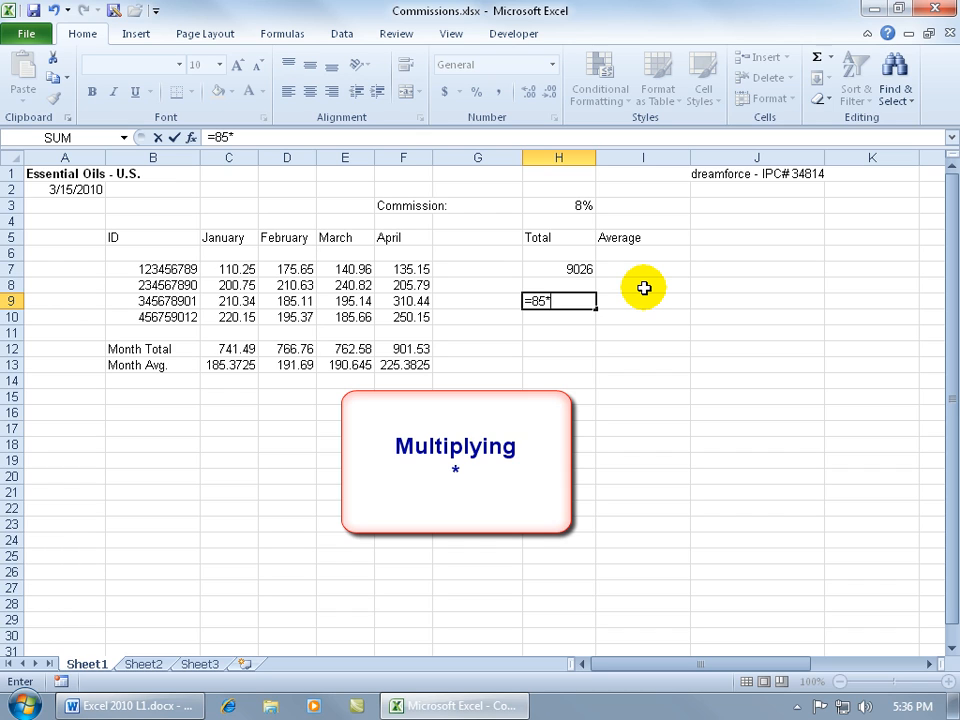
text(2)
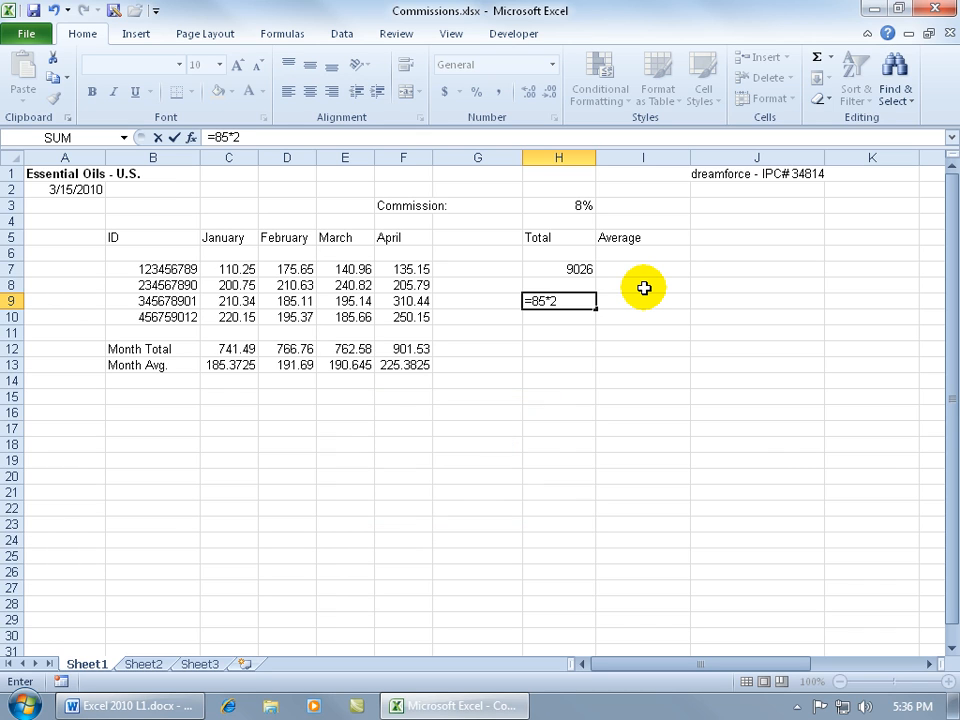
key(Return)
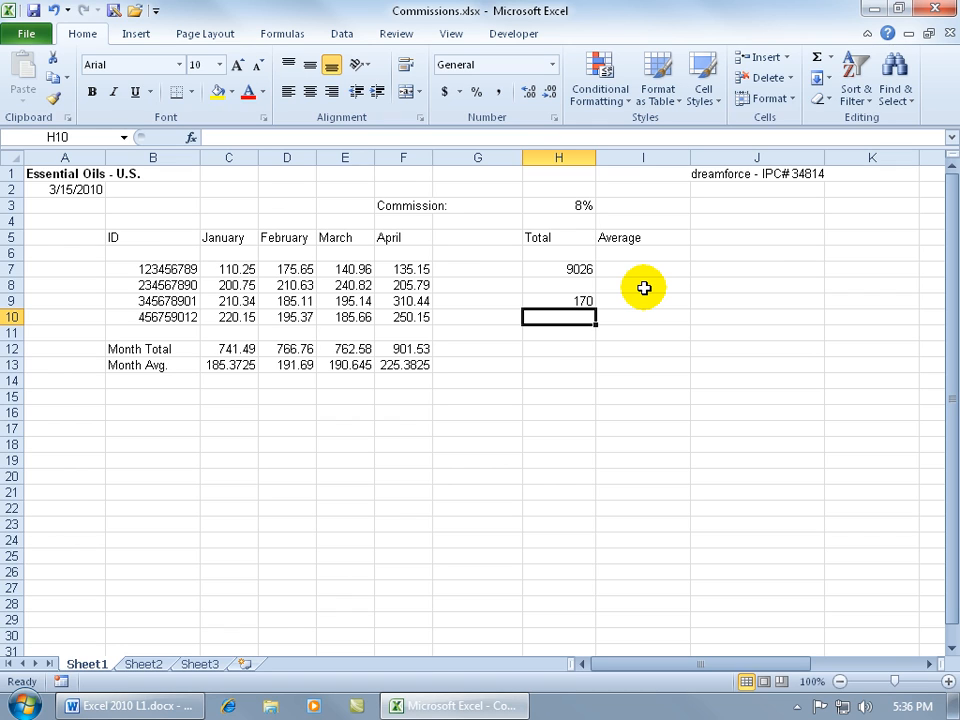
Enter the subtraction formula =50-25 in H10
text(=50)
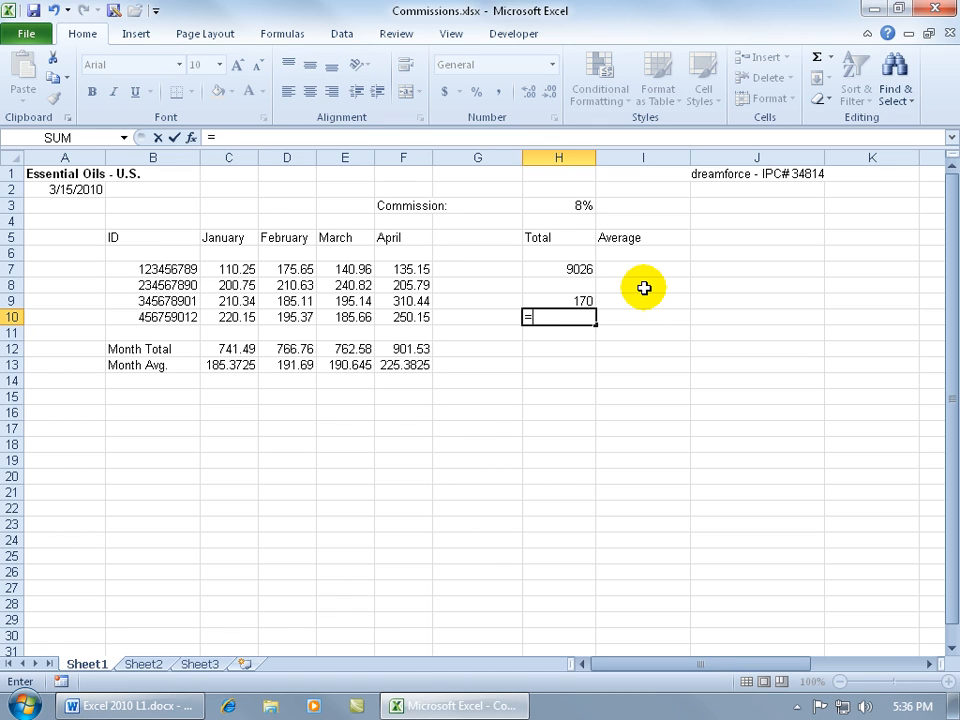
text(-25)
key(Return)
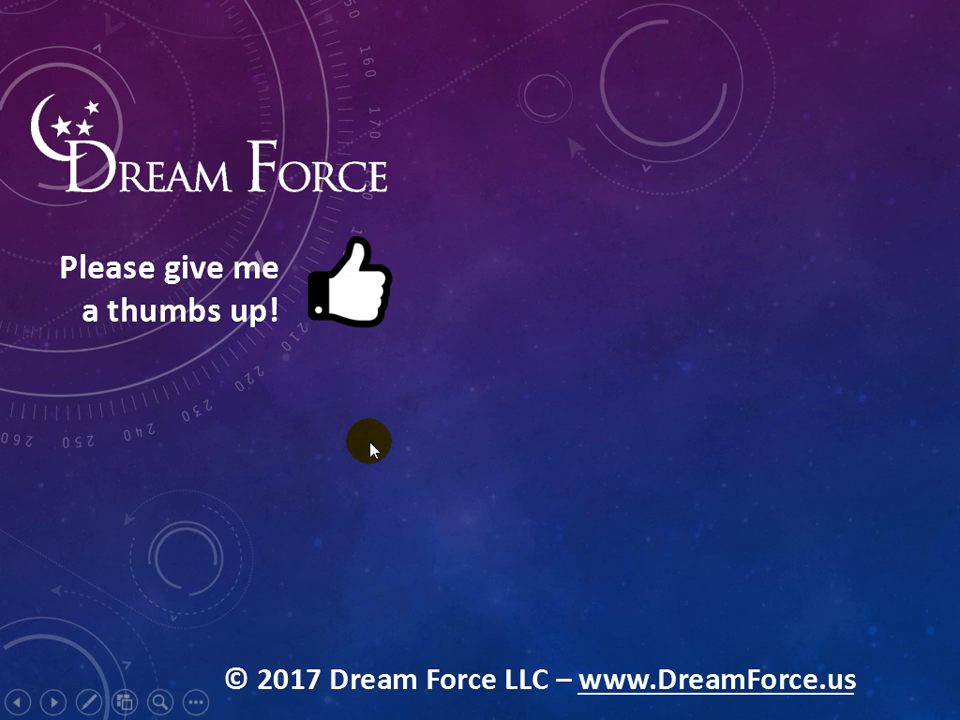
click(370, 447)
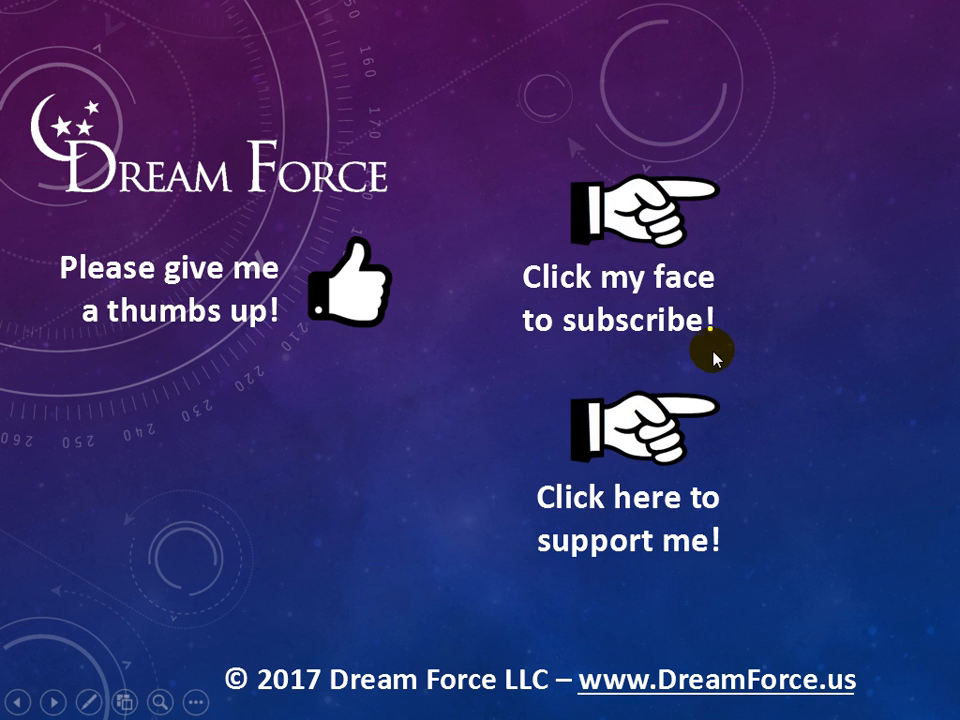